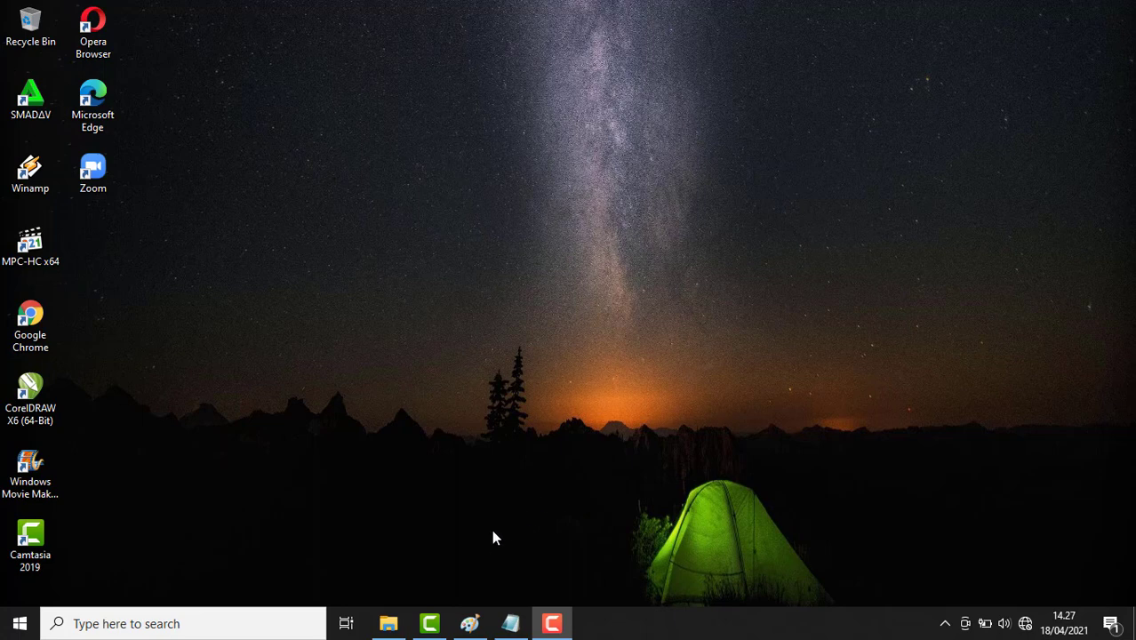
Restore the Untitled - Paint window with its blank 1364 × 556px canvas to full screen
{"action": "left_click", "coordinate": [472, 629]}
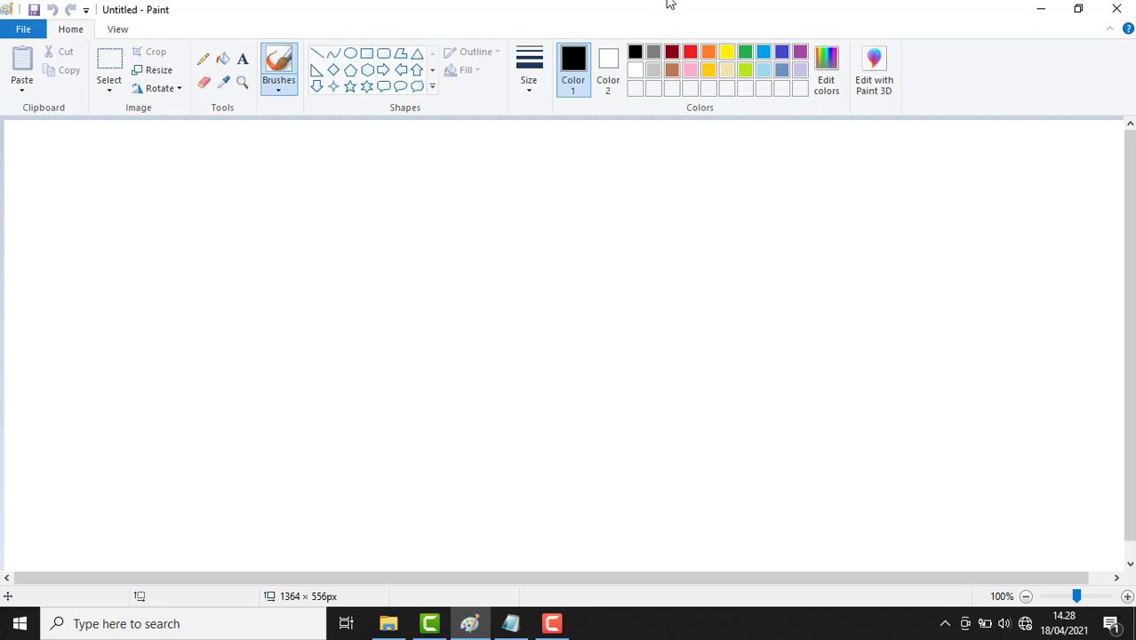
Draw a thick black rectangular frame spanning the whole canvas
{"action": "left_click", "coordinate": [366, 53]}
{"action": "left_click_drag", "start_coordinate": [28, 138], "coordinate": [1106, 540]}
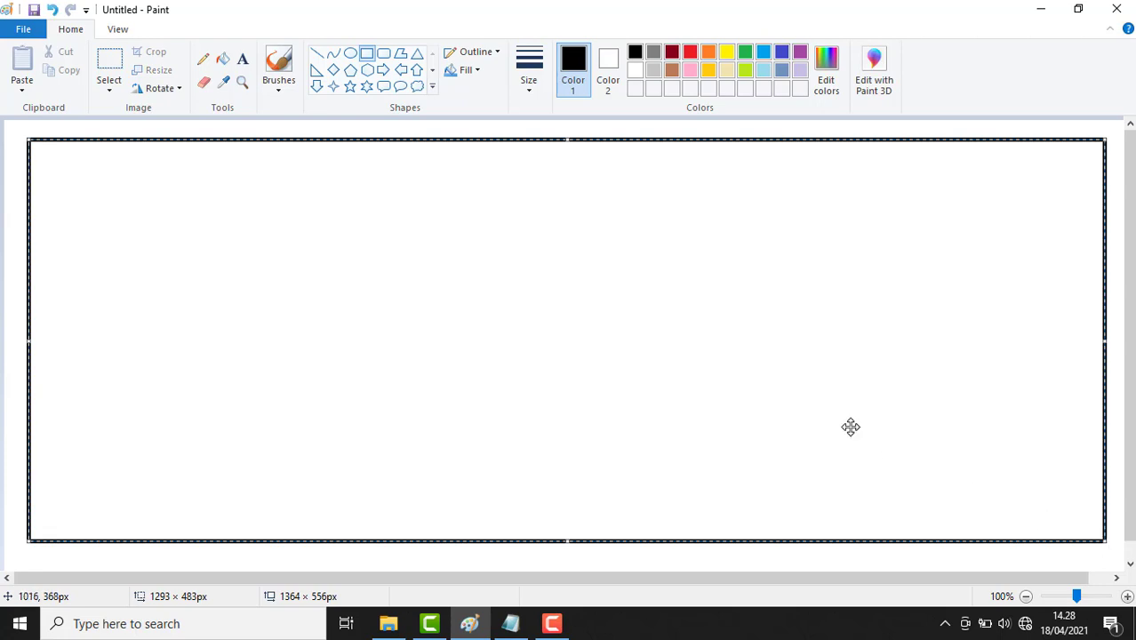
{"action": "left_click", "coordinate": [345, 130]}
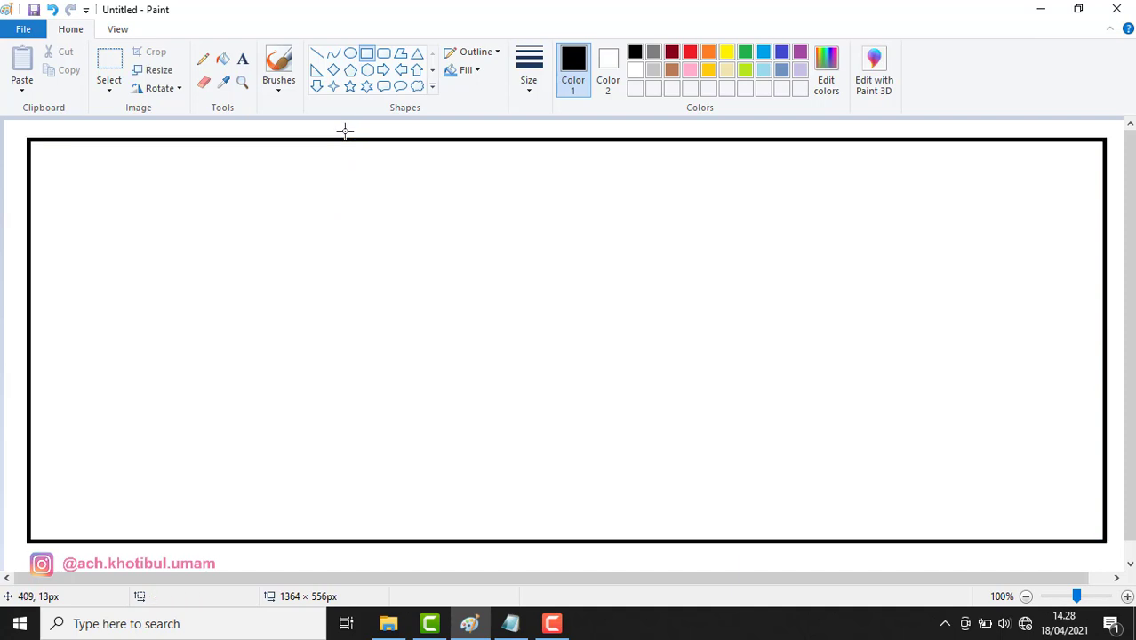
Draw a large oval head with a smaller oval touching its left side
{"action": "left_click", "coordinate": [350, 53]}
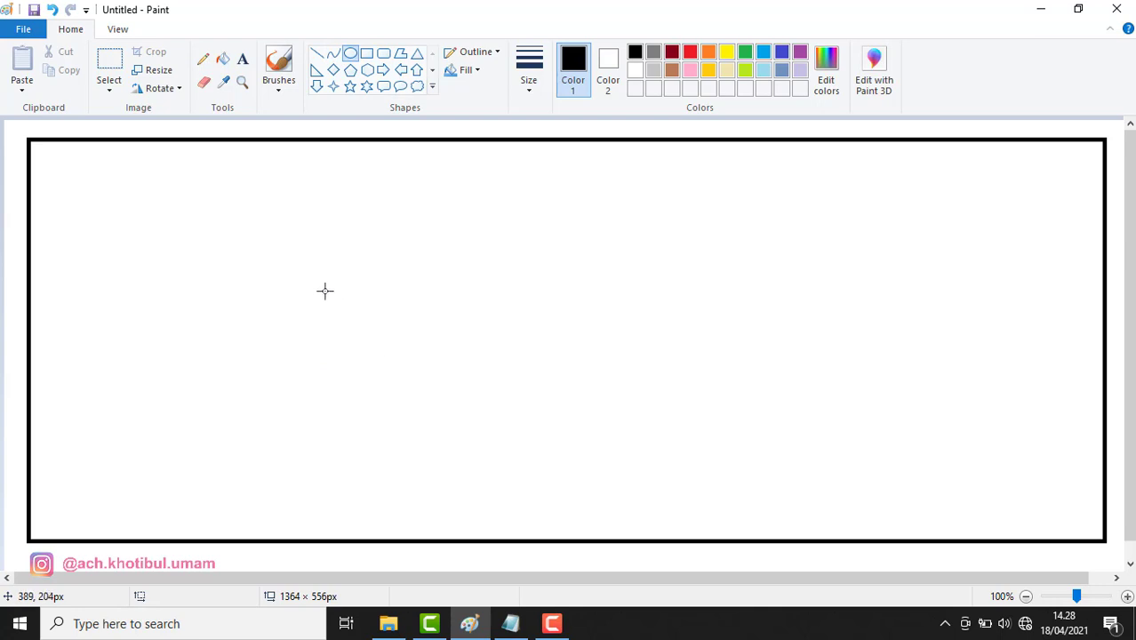
{"action": "left_click_drag", "start_coordinate": [259, 315], "coordinate": [398, 427]}
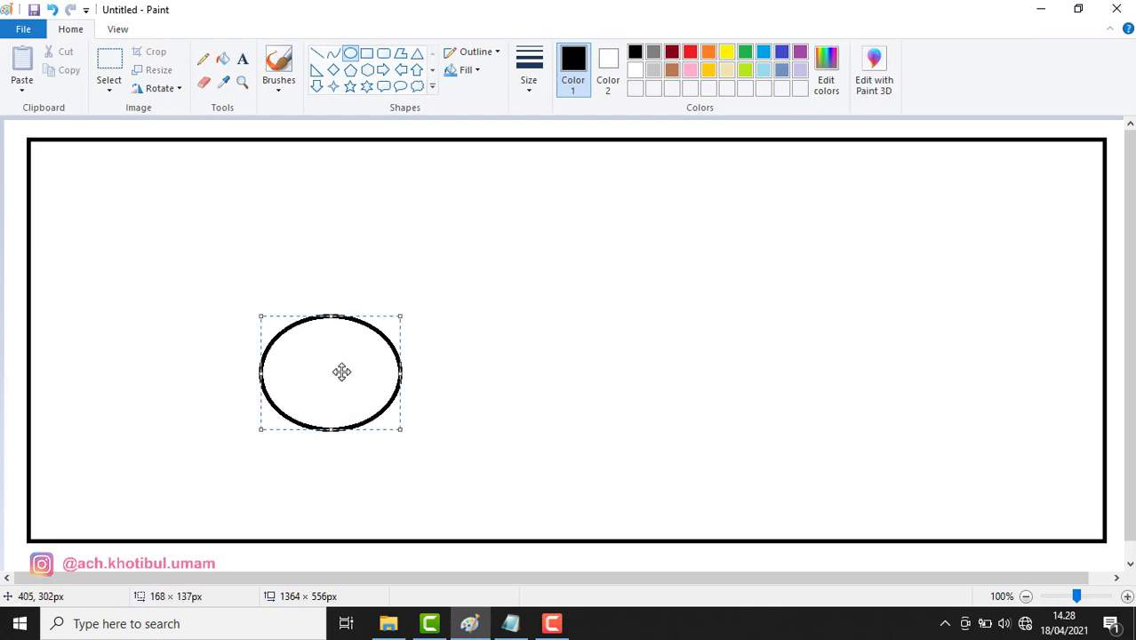
{"action": "left_click_drag", "start_coordinate": [343, 372], "coordinate": [345, 338]}
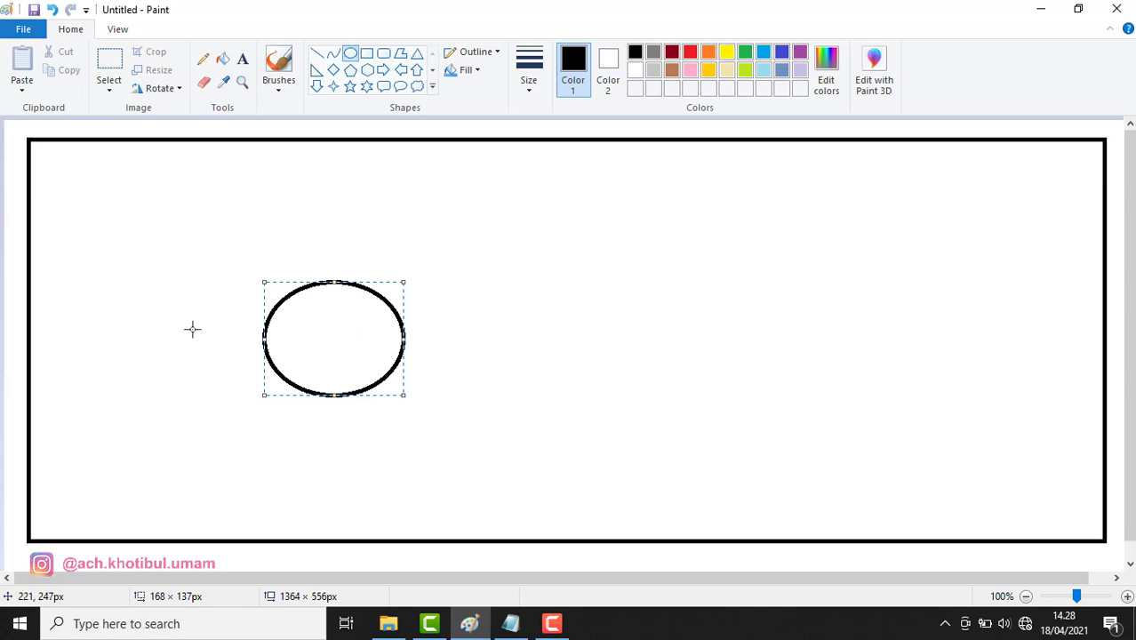
{"action": "left_click_drag", "start_coordinate": [194, 341], "coordinate": [259, 400]}
{"action": "left_click_drag", "start_coordinate": [224, 363], "coordinate": [236, 365]}
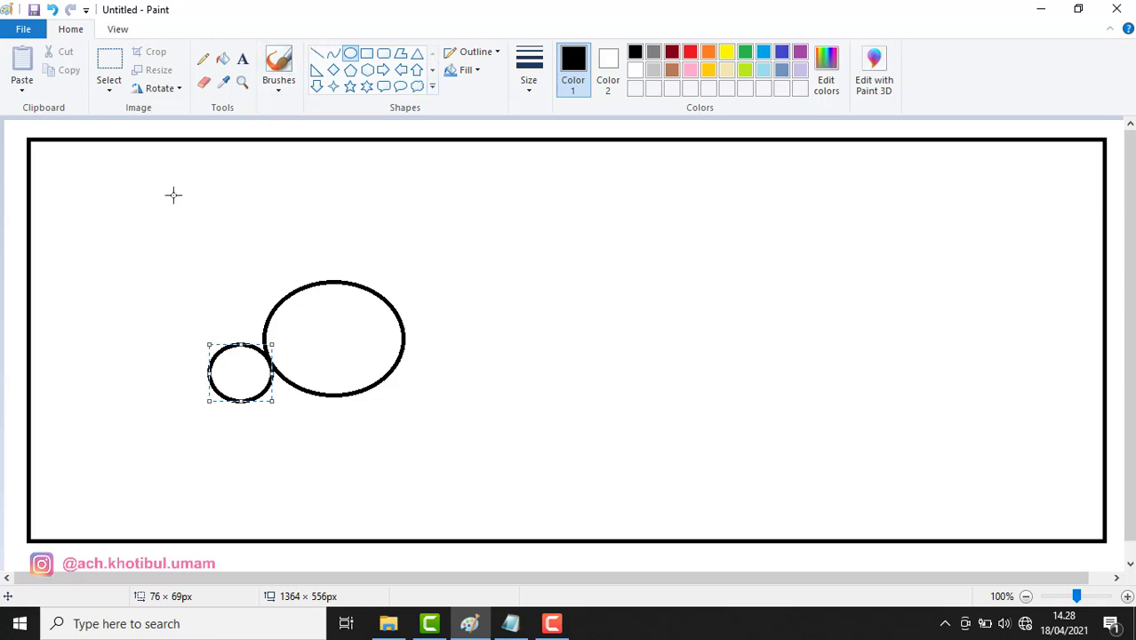
Add a wide rear-body oval overlapping the small oval's left side
{"action": "left_click", "coordinate": [127, 250]}
{"action": "left_click_drag", "start_coordinate": [68, 372], "coordinate": [227, 476]}
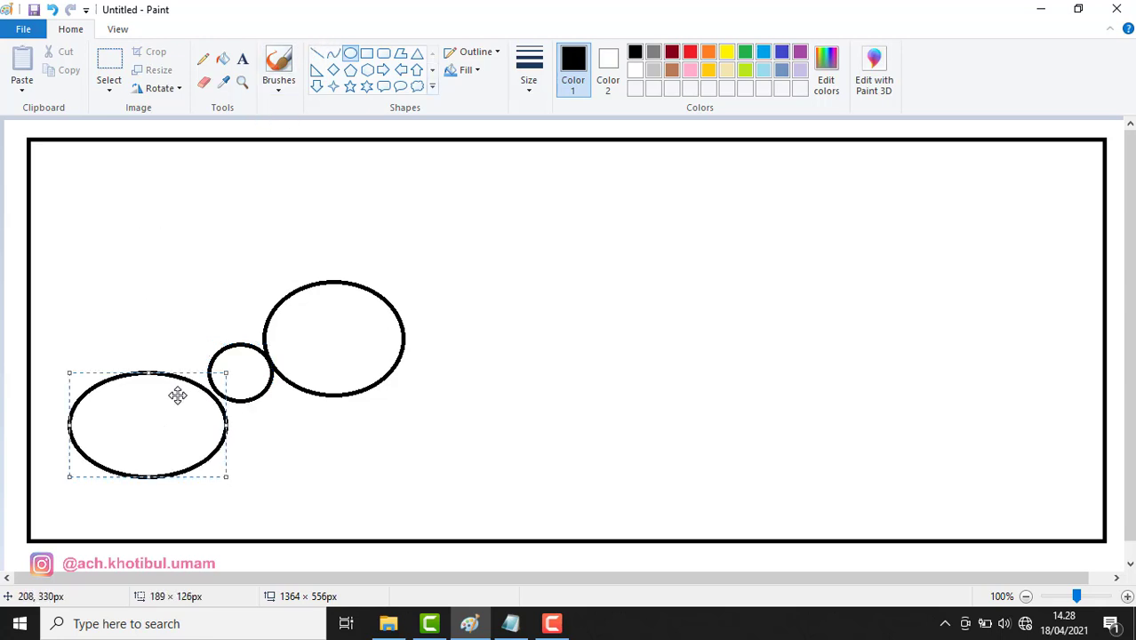
{"action": "mouse_move", "coordinate": [177, 396]}
{"action": "left_mouse_down"}
{"action": "mouse_move", "coordinate": [195, 362]}
{"action": "mouse_move", "coordinate": [185, 363]}
{"action": "left_mouse_up"}
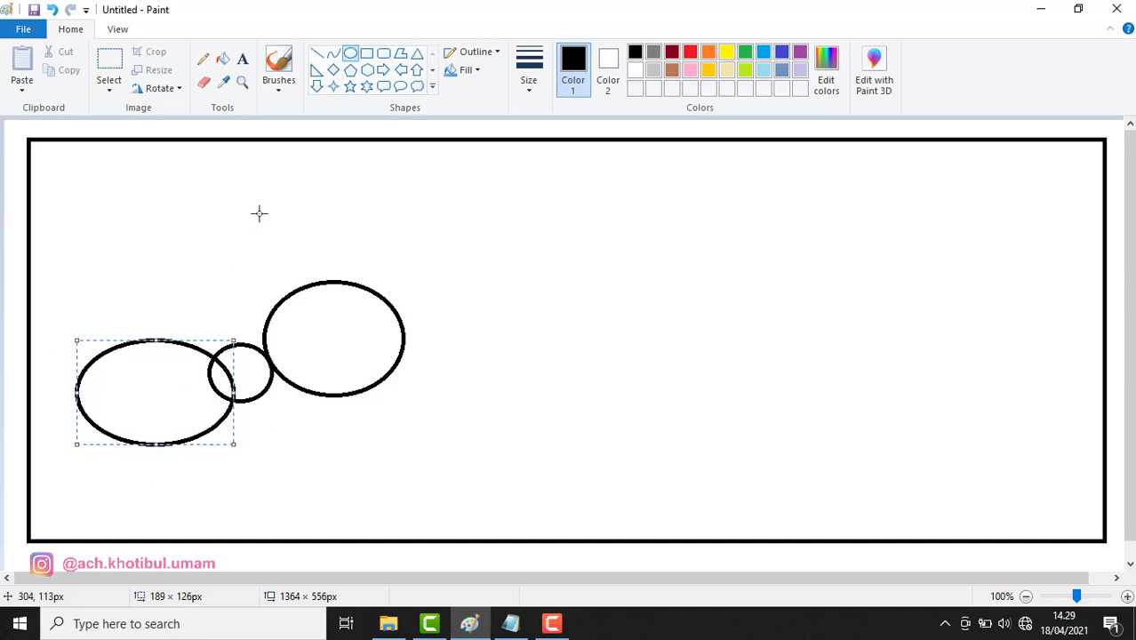
{"action": "left_click", "coordinate": [195, 257]}
Erase the wide oval's overlapping arc inside the small circle
{"action": "left_click", "coordinate": [204, 81]}
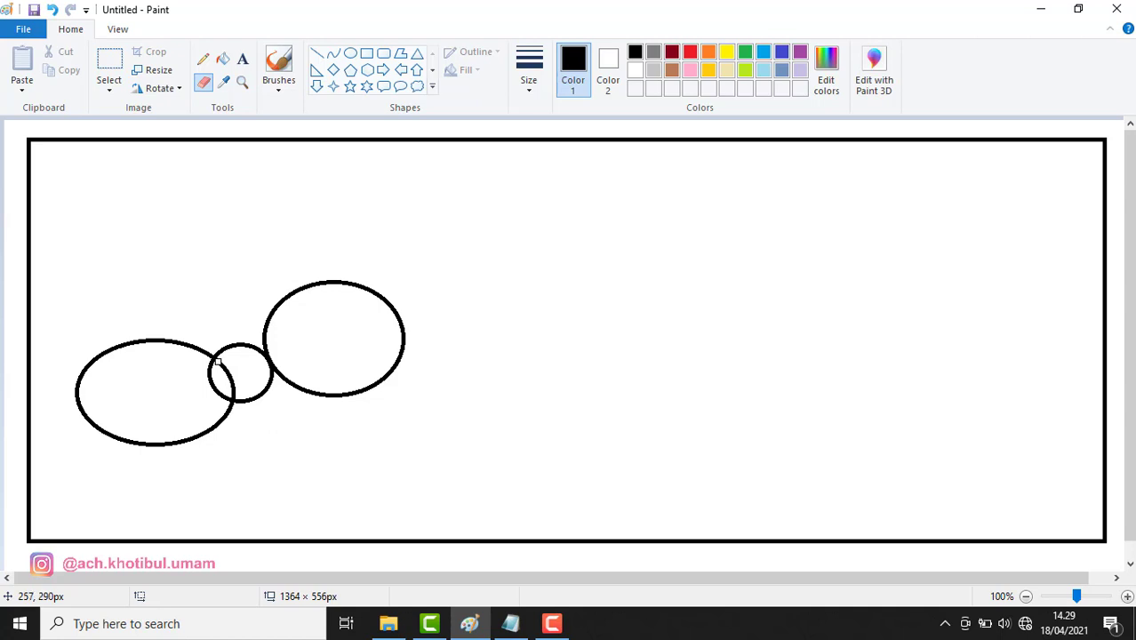
{"action": "left_click_drag", "start_coordinate": [225, 366], "coordinate": [237, 381]}
{"action": "left_click_drag", "start_coordinate": [237, 395], "coordinate": [225, 371]}
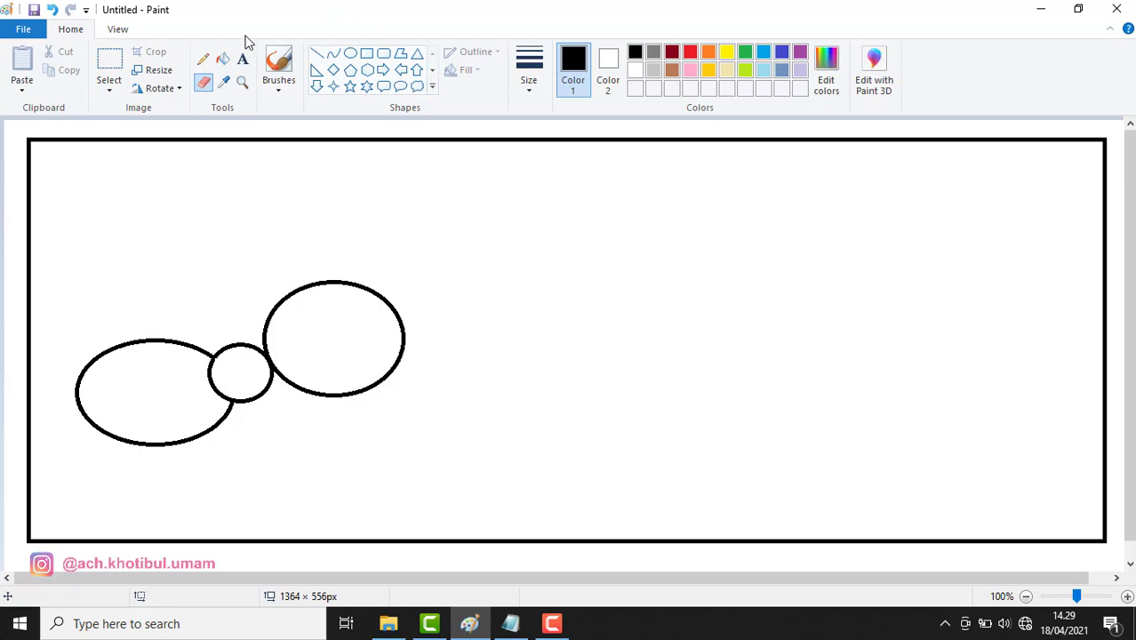
Draw two antennae rising from the head with the thickest Pencil size
{"action": "left_click", "coordinate": [203, 60]}
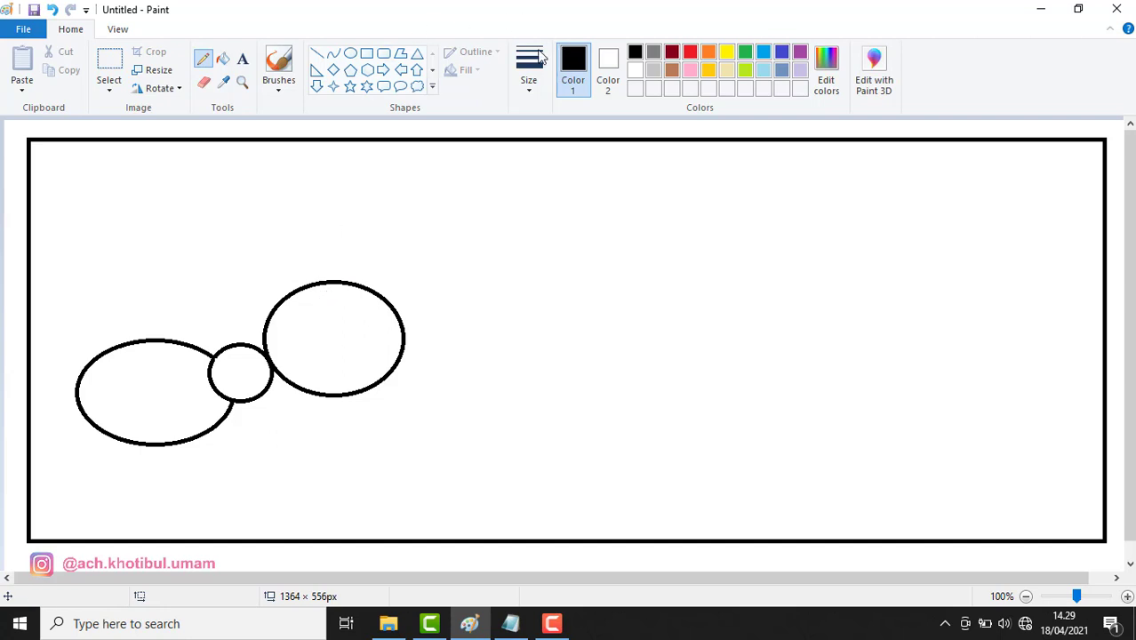
{"action": "left_click", "coordinate": [541, 56]}
{"action": "left_click", "coordinate": [533, 219]}
{"action": "mouse_move", "coordinate": [319, 283]}
{"action": "left_mouse_down"}
{"action": "mouse_move", "coordinate": [311, 227]}
{"action": "mouse_move", "coordinate": [320, 282]}
{"action": "mouse_move", "coordinate": [324, 249]}
{"action": "mouse_move", "coordinate": [337, 235]}
{"action": "mouse_move", "coordinate": [350, 242]}
{"action": "mouse_move", "coordinate": [330, 273]}
{"action": "left_mouse_up"}
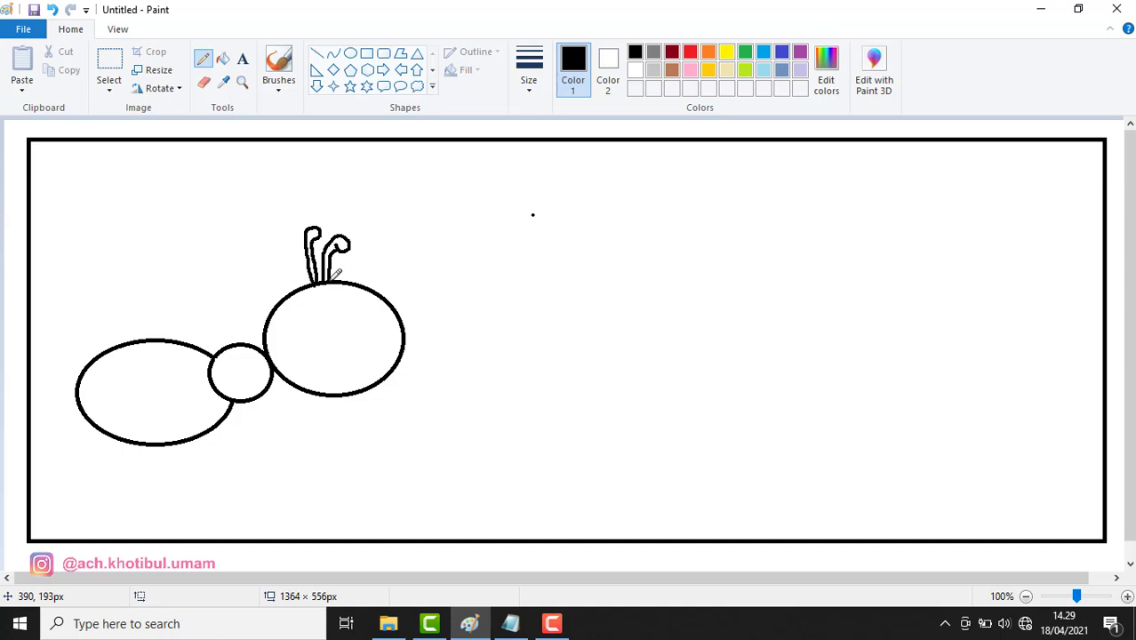
Draw an oval eye inside the head with a small pupil
{"action": "left_click", "coordinate": [351, 53]}
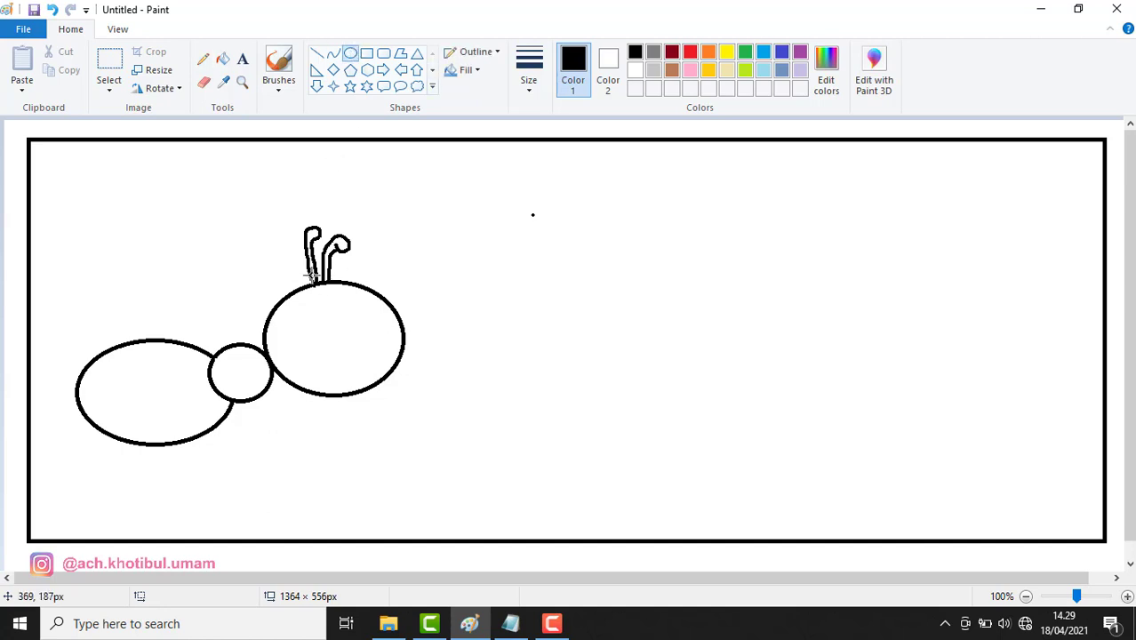
{"action": "left_click_drag", "start_coordinate": [316, 288], "coordinate": [347, 331]}
{"action": "left_click", "coordinate": [530, 67]}
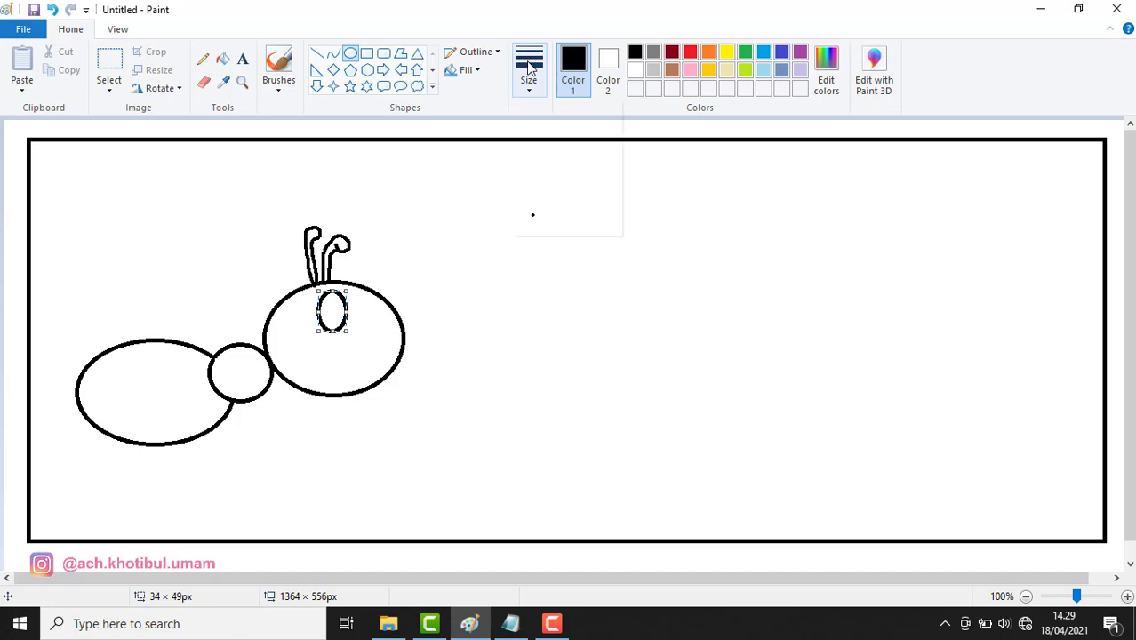
{"action": "left_click", "coordinate": [535, 151]}
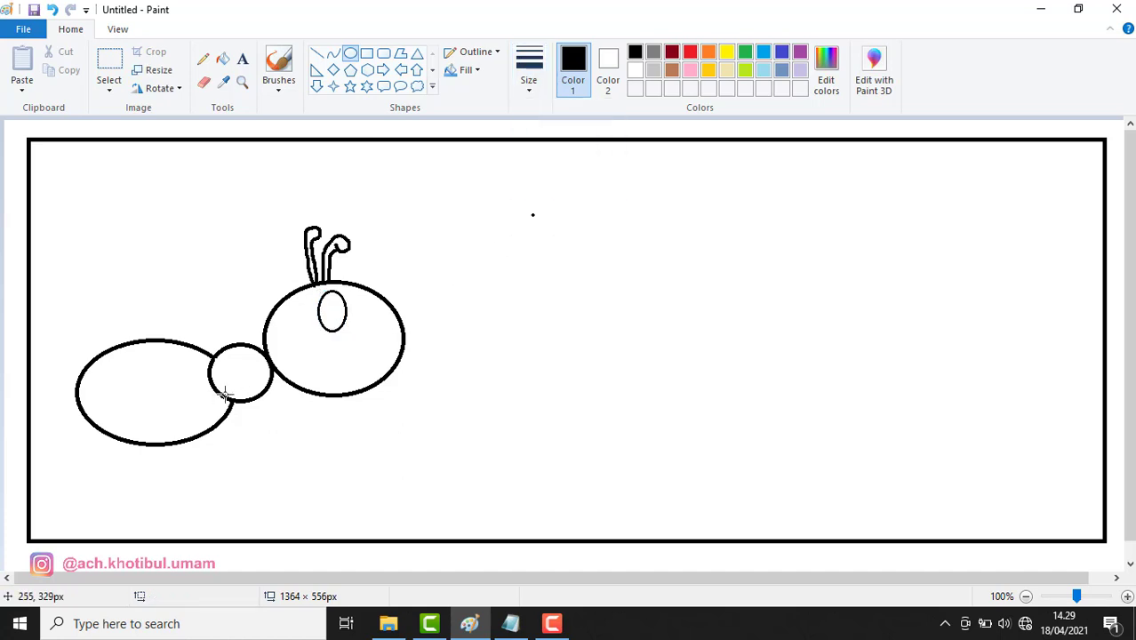
{"action": "left_click_drag", "start_coordinate": [333, 298], "coordinate": [339, 309]}
{"action": "left_click", "coordinate": [485, 295]}
Draw a small curved mouth on the head's right side with the thickest Pencil
{"action": "left_click", "coordinate": [204, 59]}
{"action": "left_click", "coordinate": [539, 78]}
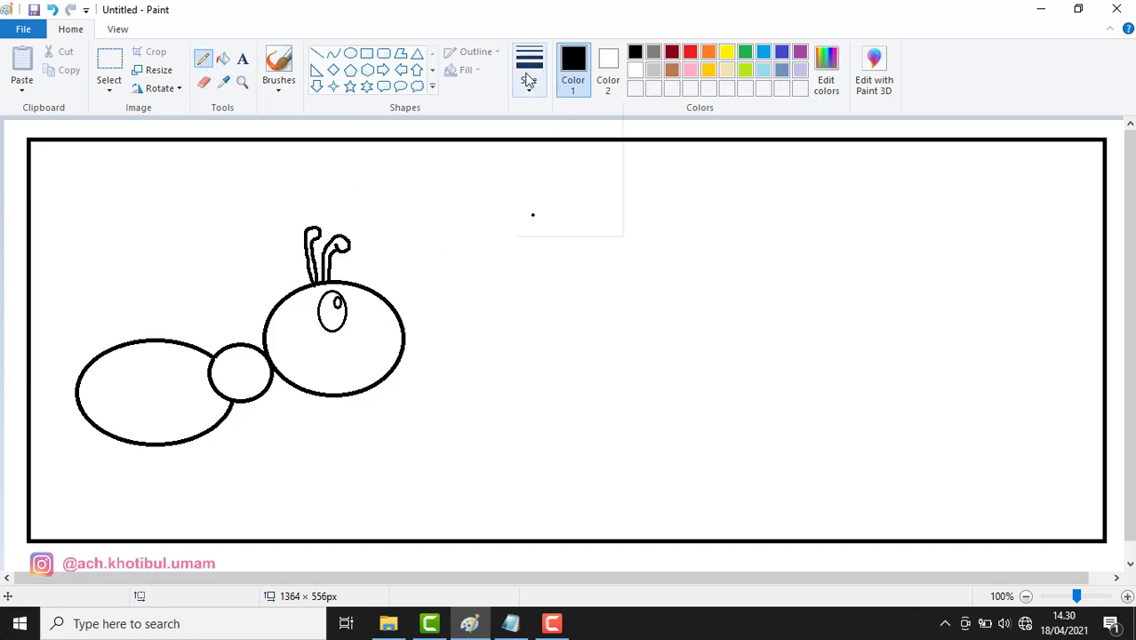
{"action": "left_click", "coordinate": [538, 216]}
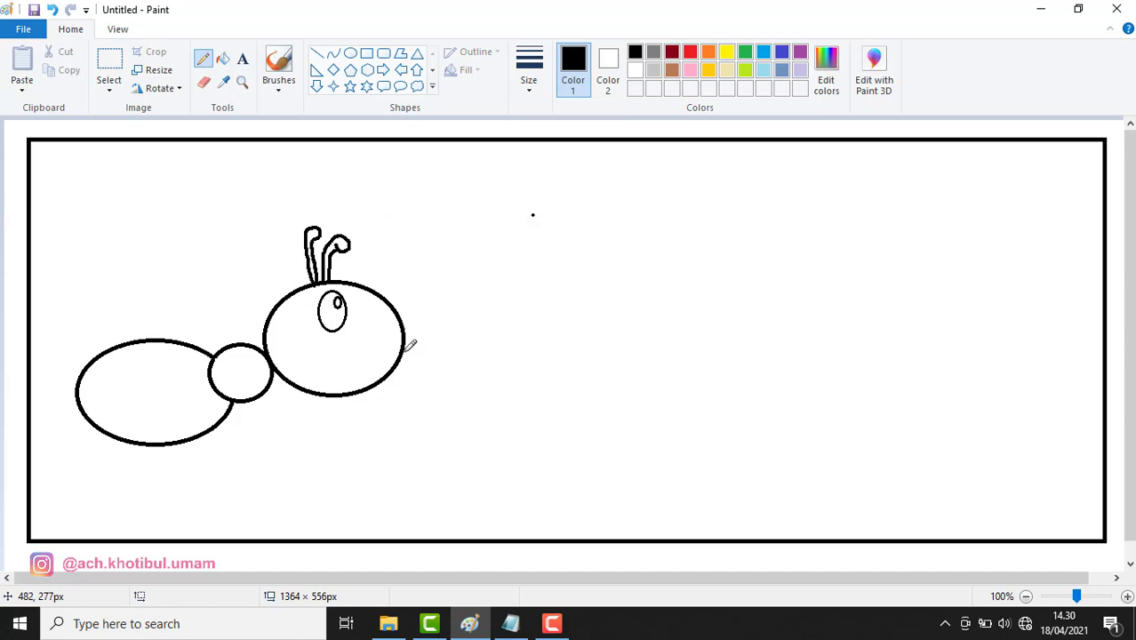
{"action": "left_click_drag", "start_coordinate": [401, 357], "coordinate": [362, 350]}
{"action": "left_click_drag", "start_coordinate": [363, 352], "coordinate": [357, 352]}
Draw six curved vertical stripes across the wide rear body oval
{"action": "left_click_drag", "start_coordinate": [99, 354], "coordinate": [95, 418]}
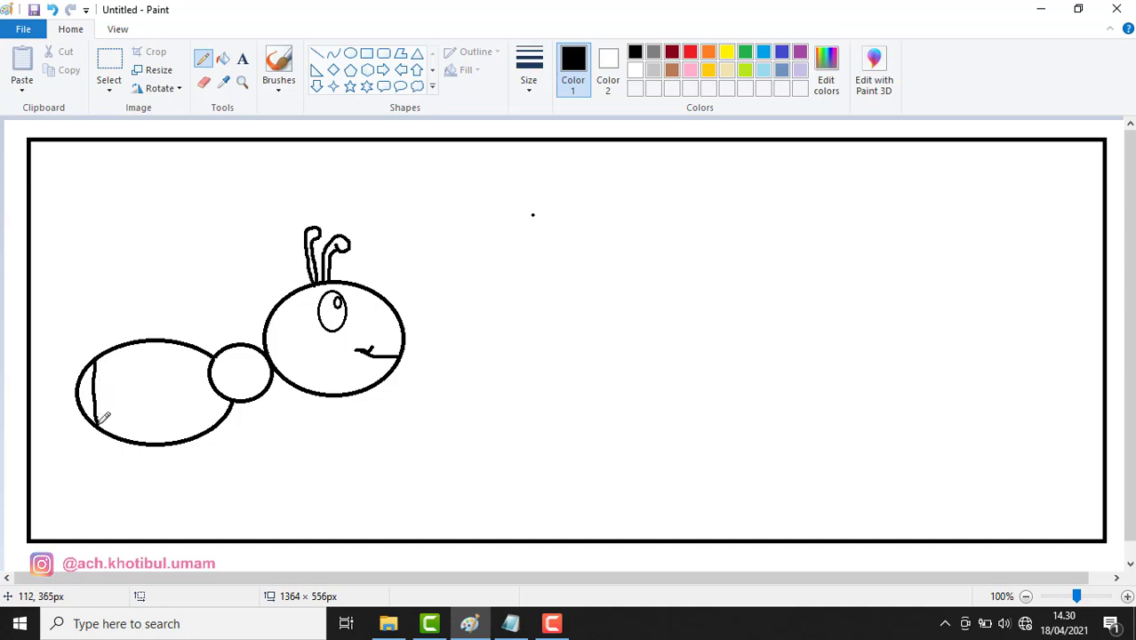
{"action": "left_click_drag", "start_coordinate": [111, 348], "coordinate": [117, 437]}
{"action": "left_click_drag", "start_coordinate": [128, 347], "coordinate": [139, 437]}
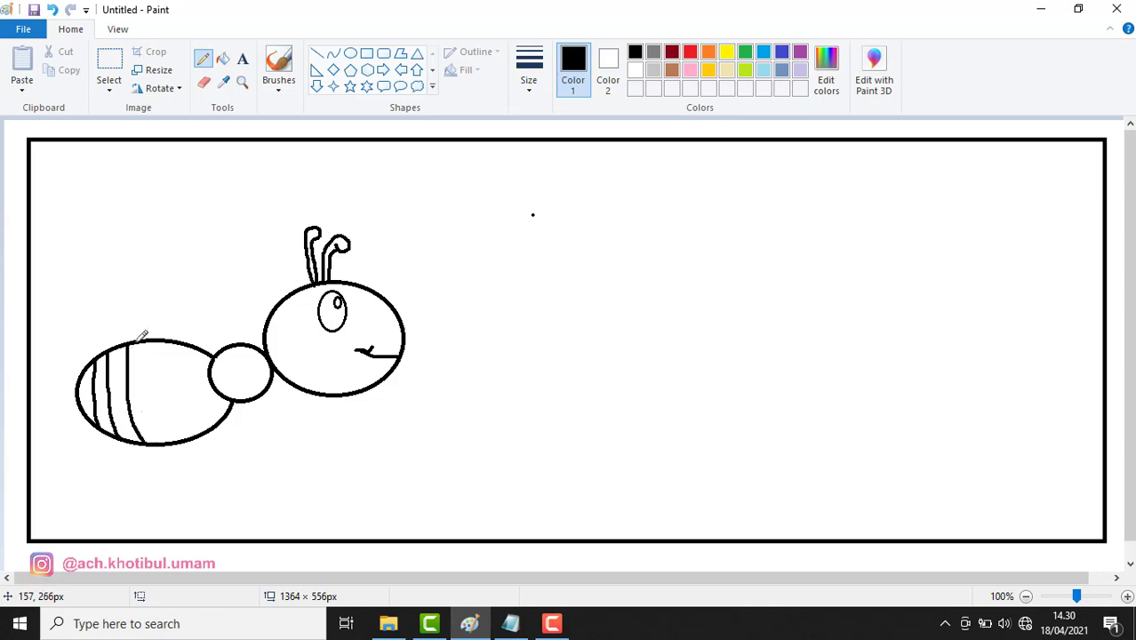
{"action": "mouse_move", "coordinate": [145, 331]}
{"action": "left_mouse_down"}
{"action": "mouse_move", "coordinate": [143, 390]}
{"action": "mouse_move", "coordinate": [172, 441]}
{"action": "left_mouse_up"}
{"action": "mouse_move", "coordinate": [166, 345]}
{"action": "left_mouse_down"}
{"action": "mouse_move", "coordinate": [176, 413]}
{"action": "mouse_move", "coordinate": [212, 432]}
{"action": "left_mouse_up"}
{"action": "mouse_move", "coordinate": [182, 347]}
{"action": "left_mouse_down"}
{"action": "mouse_move", "coordinate": [192, 408]}
{"action": "mouse_move", "coordinate": [212, 427]}
{"action": "left_mouse_up"}
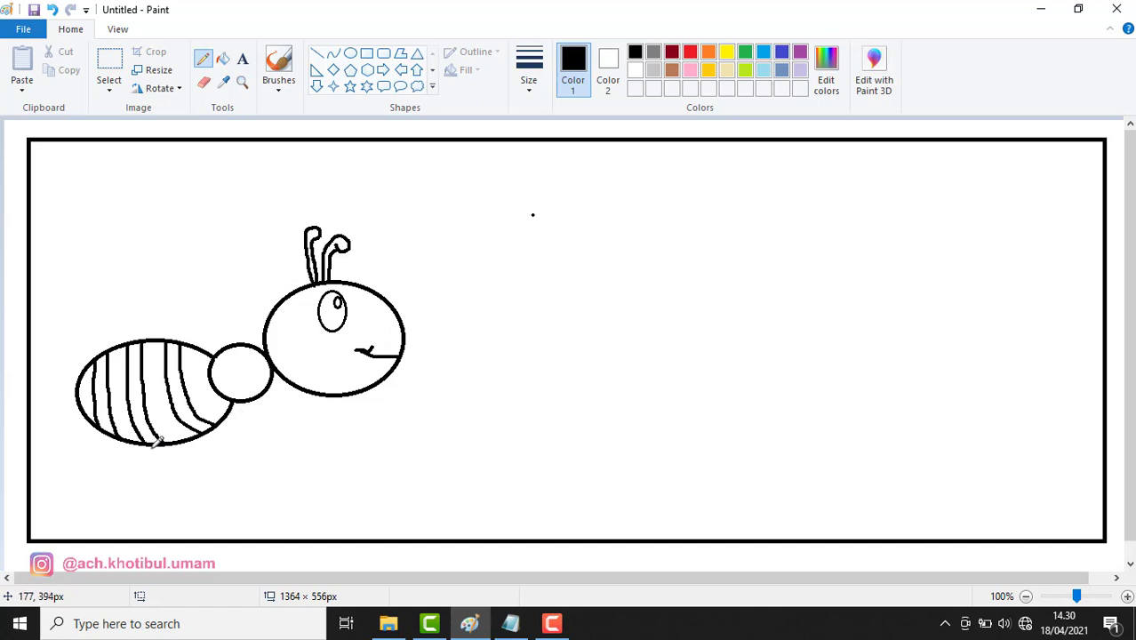
Draw double-outlined bent legs with small feet from the thorax downward
{"action": "mouse_move", "coordinate": [152, 446]}
{"action": "left_mouse_down"}
{"action": "mouse_move", "coordinate": [145, 477]}
{"action": "mouse_move", "coordinate": [127, 482]}
{"action": "mouse_move", "coordinate": [151, 481]}
{"action": "mouse_move", "coordinate": [166, 435]}
{"action": "left_mouse_up"}
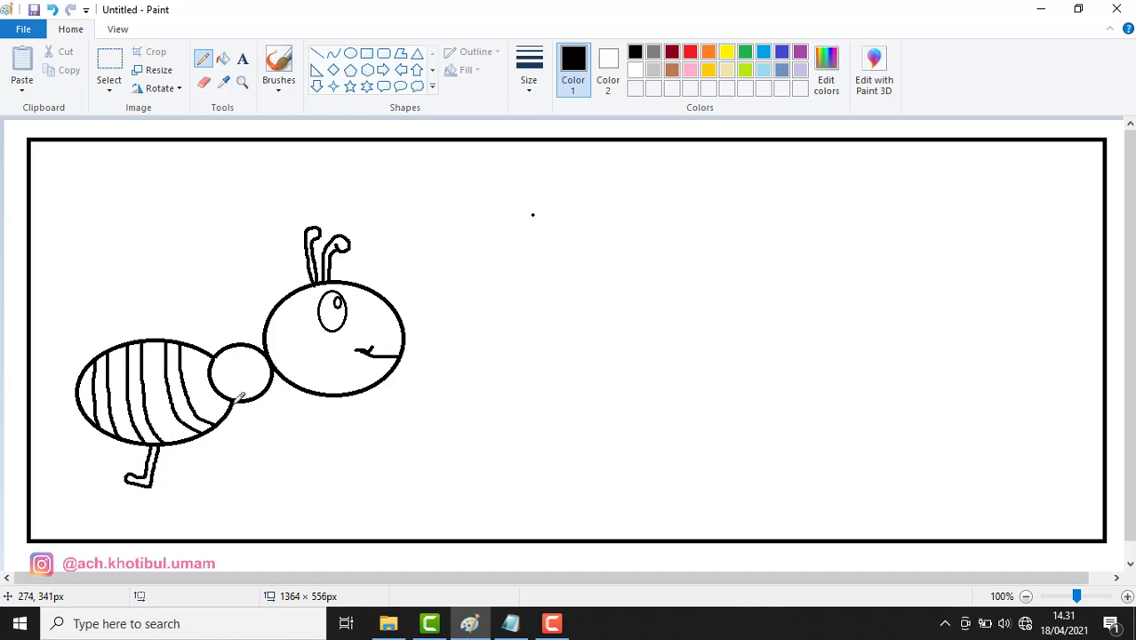
{"action": "mouse_move", "coordinate": [238, 401]}
{"action": "left_mouse_down"}
{"action": "mouse_move", "coordinate": [196, 517]}
{"action": "mouse_move", "coordinate": [179, 522]}
{"action": "mouse_move", "coordinate": [203, 524]}
{"action": "mouse_move", "coordinate": [216, 476]}
{"action": "left_mouse_up"}
{"action": "left_click_drag", "start_coordinate": [215, 473], "coordinate": [251, 400]}
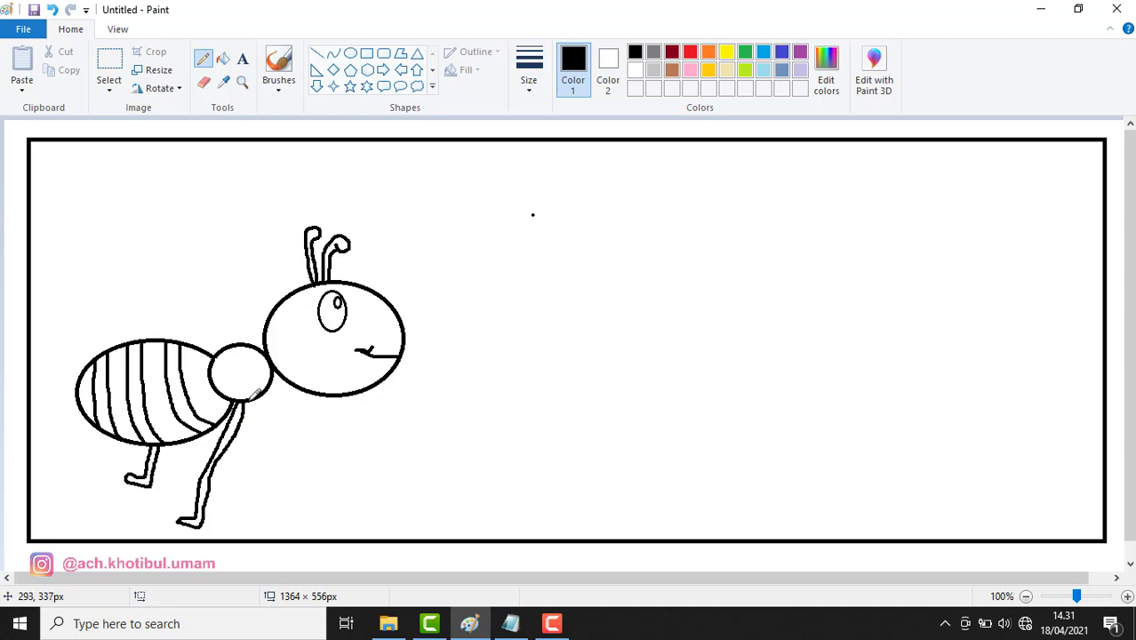
{"action": "mouse_move", "coordinate": [252, 395]}
{"action": "left_mouse_down"}
{"action": "mouse_move", "coordinate": [261, 459]}
{"action": "mouse_move", "coordinate": [277, 456]}
{"action": "mouse_move", "coordinate": [262, 449]}
{"action": "mouse_move", "coordinate": [259, 397]}
{"action": "left_mouse_up"}
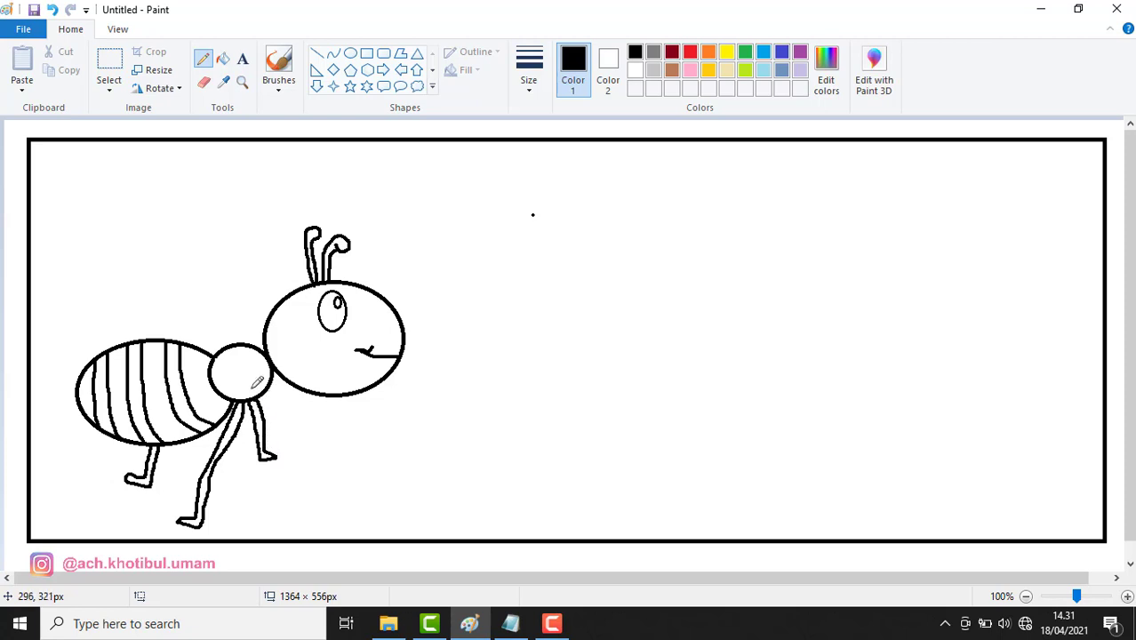
{"action": "mouse_move", "coordinate": [249, 388]}
{"action": "left_mouse_down"}
{"action": "mouse_move", "coordinate": [294, 452]}
{"action": "mouse_move", "coordinate": [296, 515]}
{"action": "mouse_move", "coordinate": [318, 514]}
{"action": "mouse_move", "coordinate": [301, 504]}
{"action": "mouse_move", "coordinate": [300, 443]}
{"action": "mouse_move", "coordinate": [266, 391]}
{"action": "left_mouse_up"}
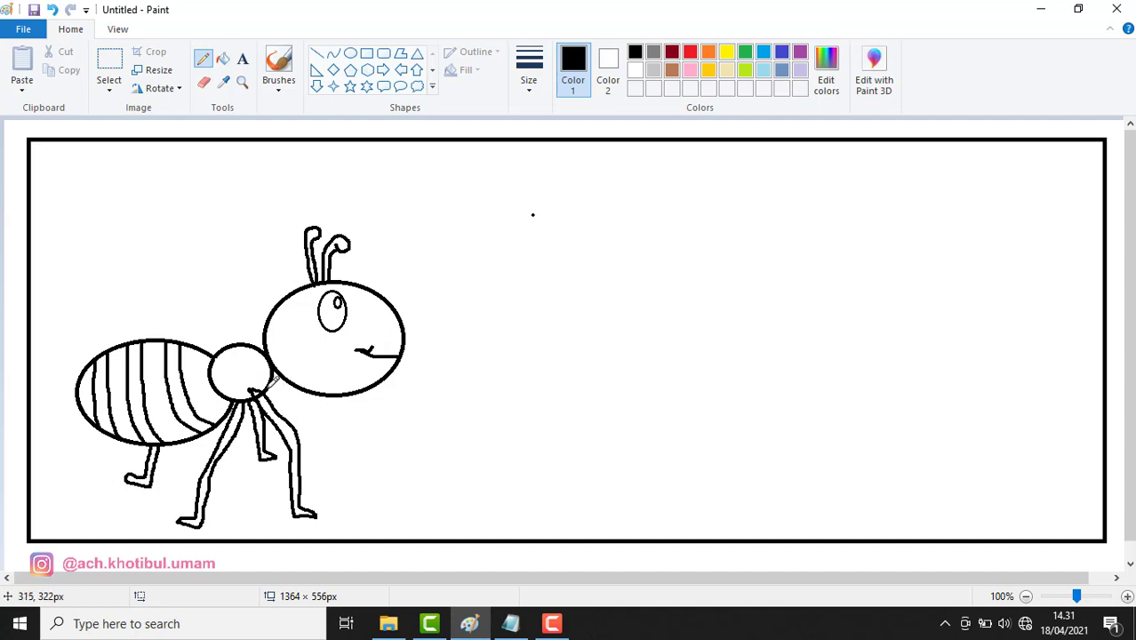
{"action": "mouse_move", "coordinate": [270, 377]}
{"action": "left_mouse_down"}
{"action": "mouse_move", "coordinate": [312, 446]}
{"action": "mouse_move", "coordinate": [325, 442]}
{"action": "mouse_move", "coordinate": [284, 391]}
{"action": "left_mouse_up"}
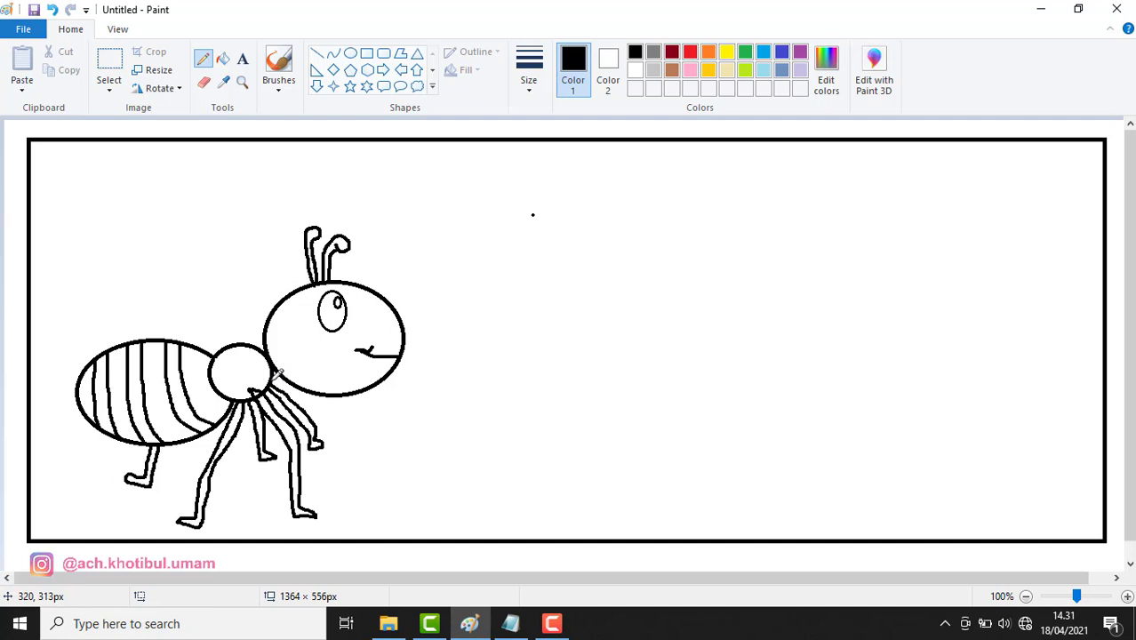
{"action": "mouse_move", "coordinate": [281, 377]}
{"action": "left_mouse_down"}
{"action": "mouse_move", "coordinate": [342, 429]}
{"action": "mouse_move", "coordinate": [365, 505]}
{"action": "mouse_move", "coordinate": [346, 422]}
{"action": "mouse_move", "coordinate": [286, 373]}
{"action": "left_mouse_up"}
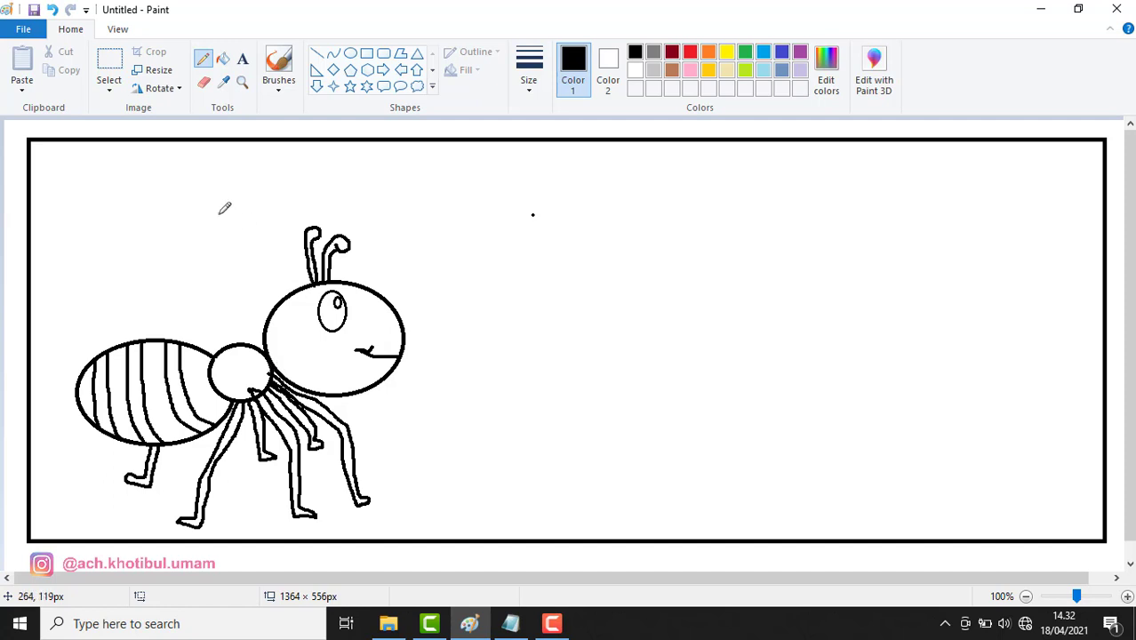
{"action": "left_click", "coordinate": [205, 84]}
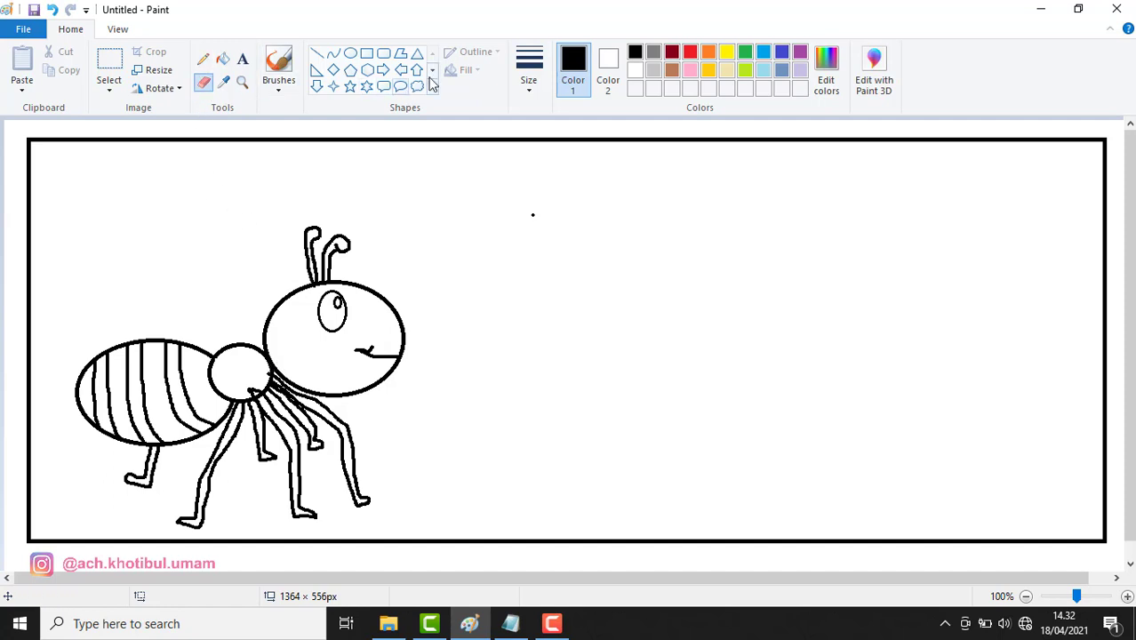
{"action": "left_click", "coordinate": [529, 71]}
{"action": "left_click", "coordinate": [541, 124]}
{"action": "left_click", "coordinate": [242, 82]}
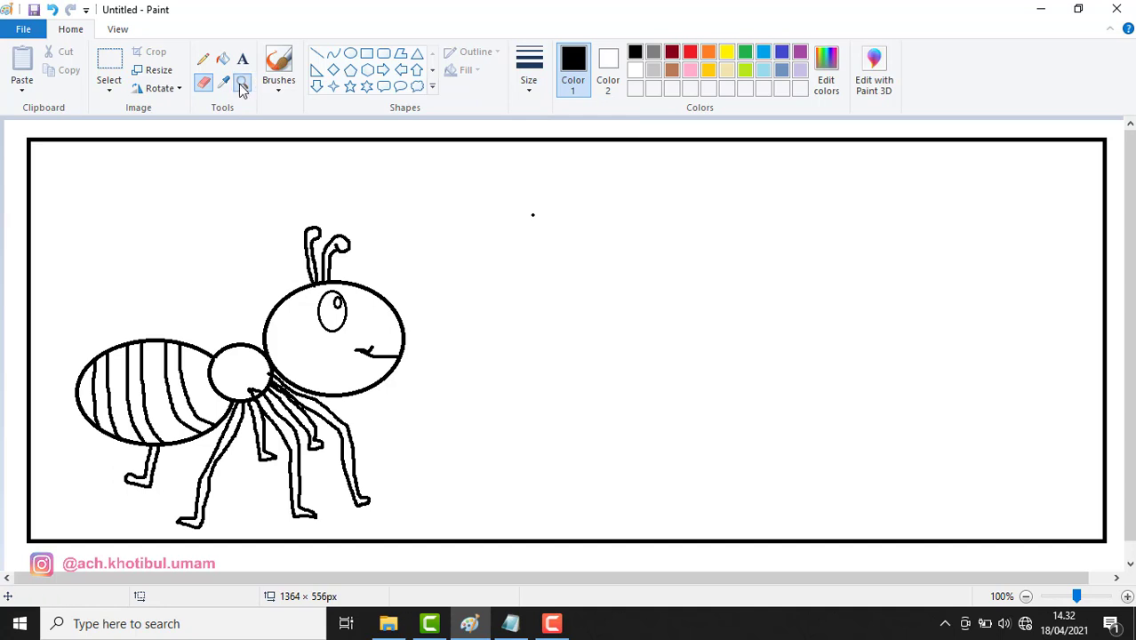
{"action": "left_click", "coordinate": [284, 363]}
{"action": "left_click", "coordinate": [519, 366]}
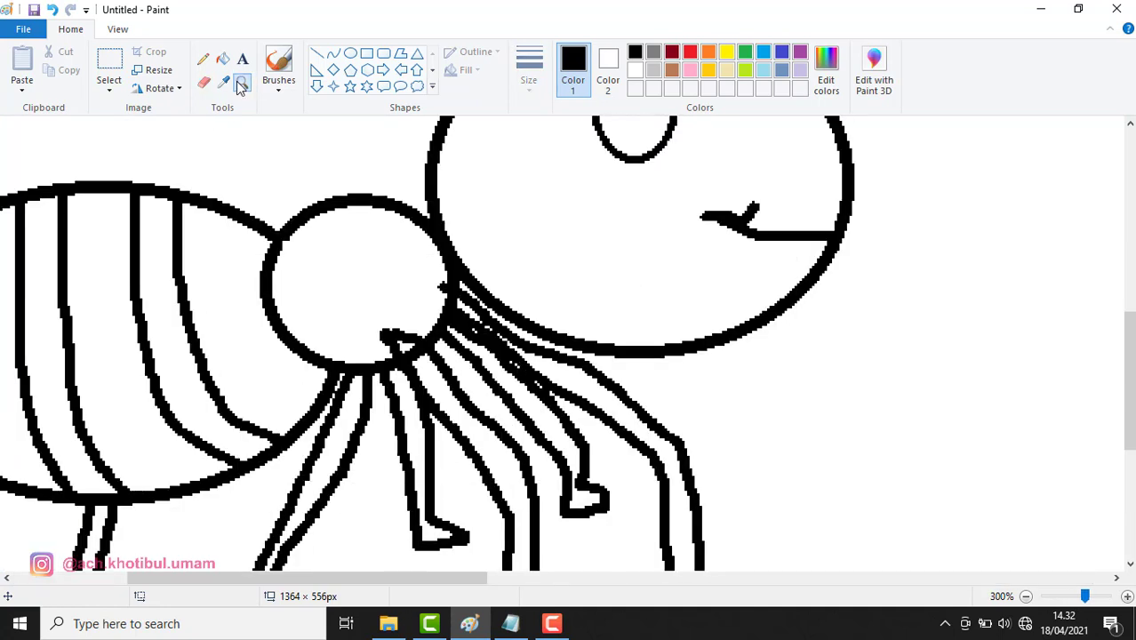
{"action": "left_click", "coordinate": [203, 82]}
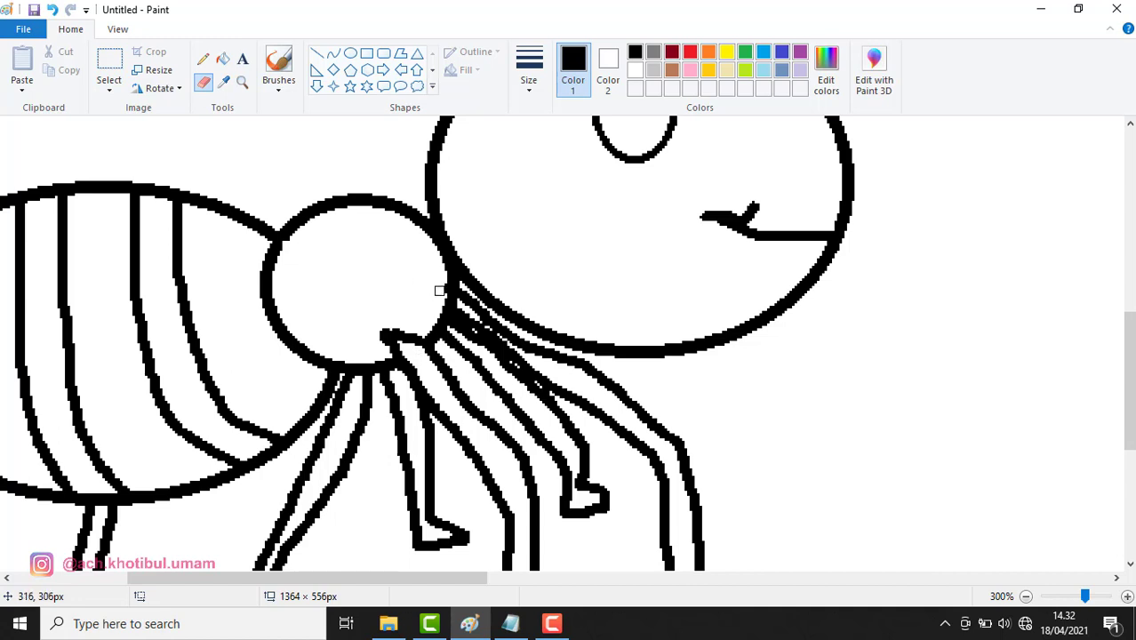
{"action": "left_click", "coordinate": [241, 82]}
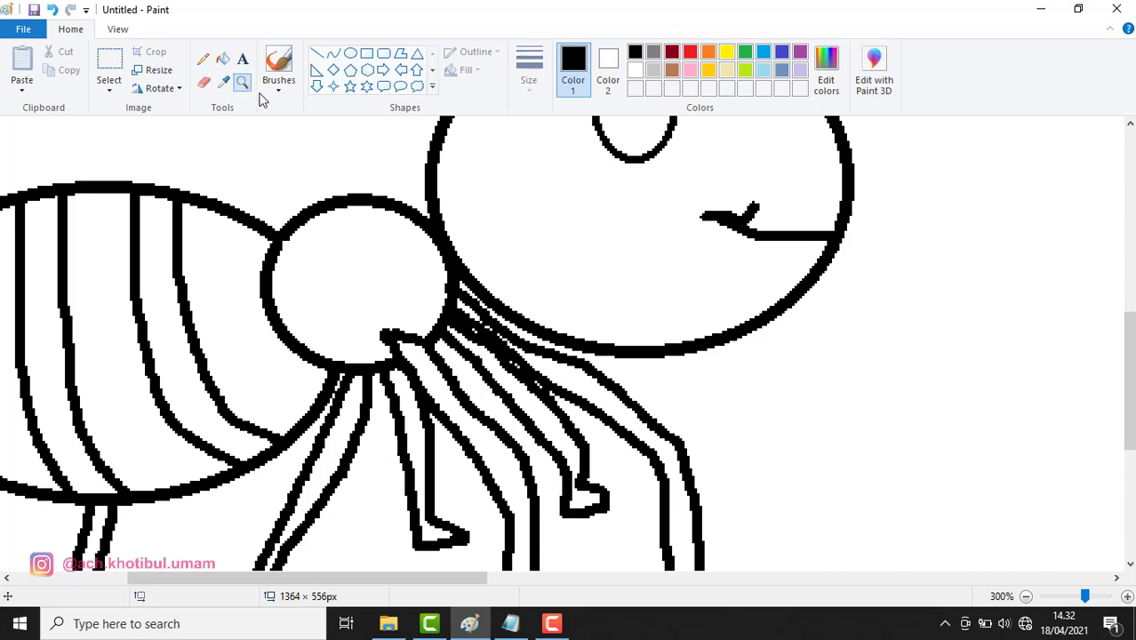
{"action": "right_click", "coordinate": [451, 261]}
{"action": "right_click", "coordinate": [454, 262]}
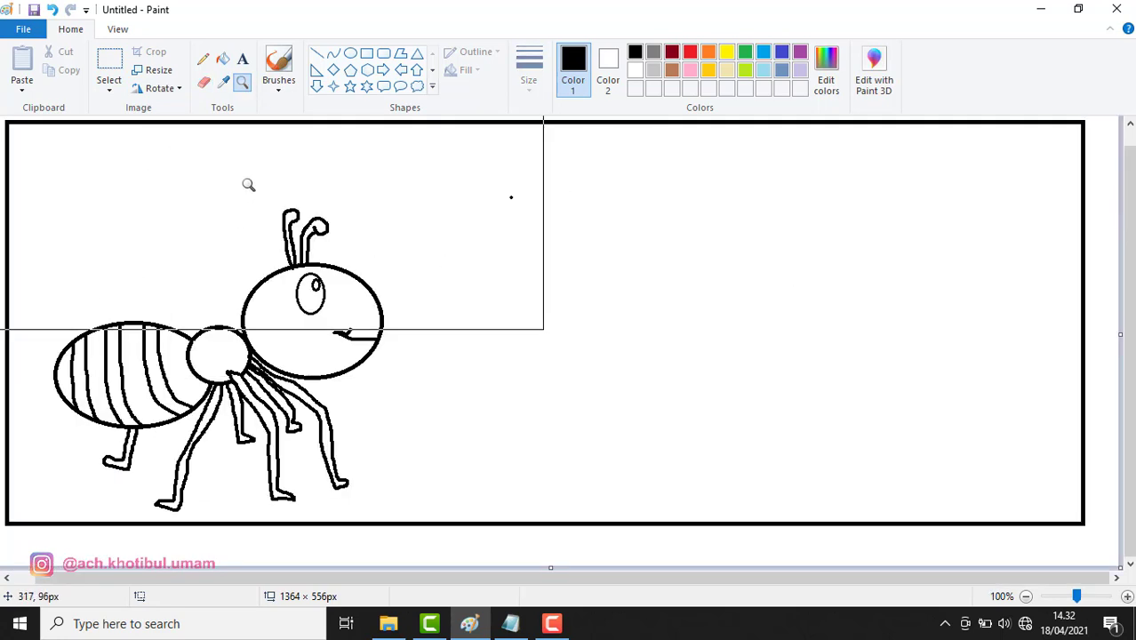
Fill the ant's thorax, head and abdomen segments red
{"action": "left_click", "coordinate": [223, 61]}
{"action": "left_click", "coordinate": [690, 52]}
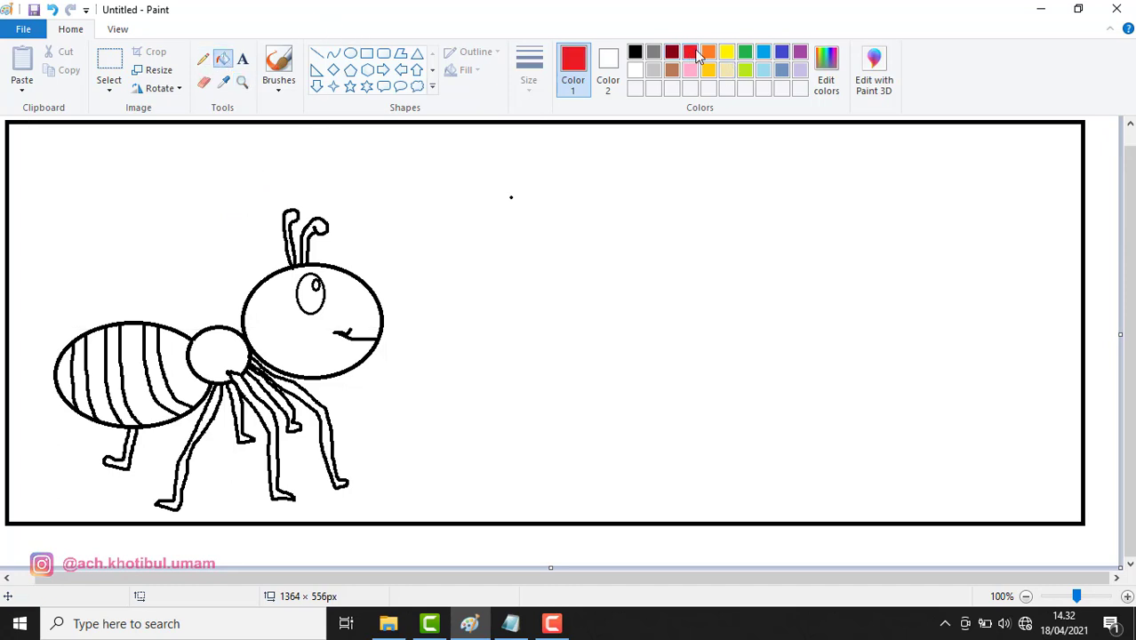
{"action": "left_click", "coordinate": [229, 343]}
{"action": "left_click", "coordinate": [274, 334]}
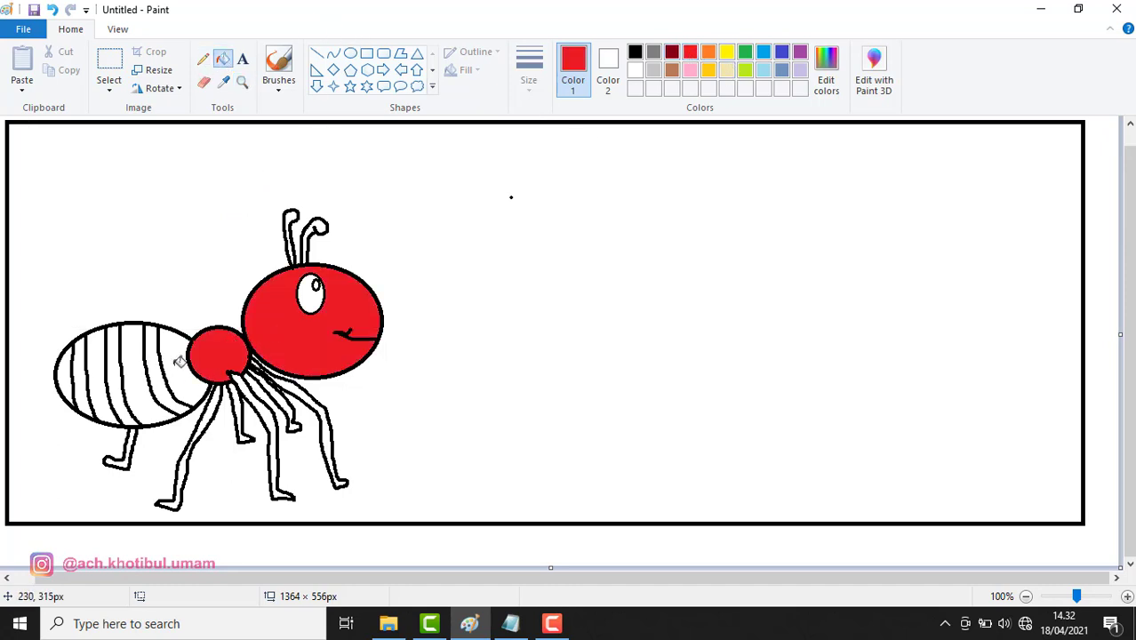
{"action": "left_click", "coordinate": [179, 361]}
{"action": "left_click", "coordinate": [132, 355]}
{"action": "left_click", "coordinate": [99, 352]}
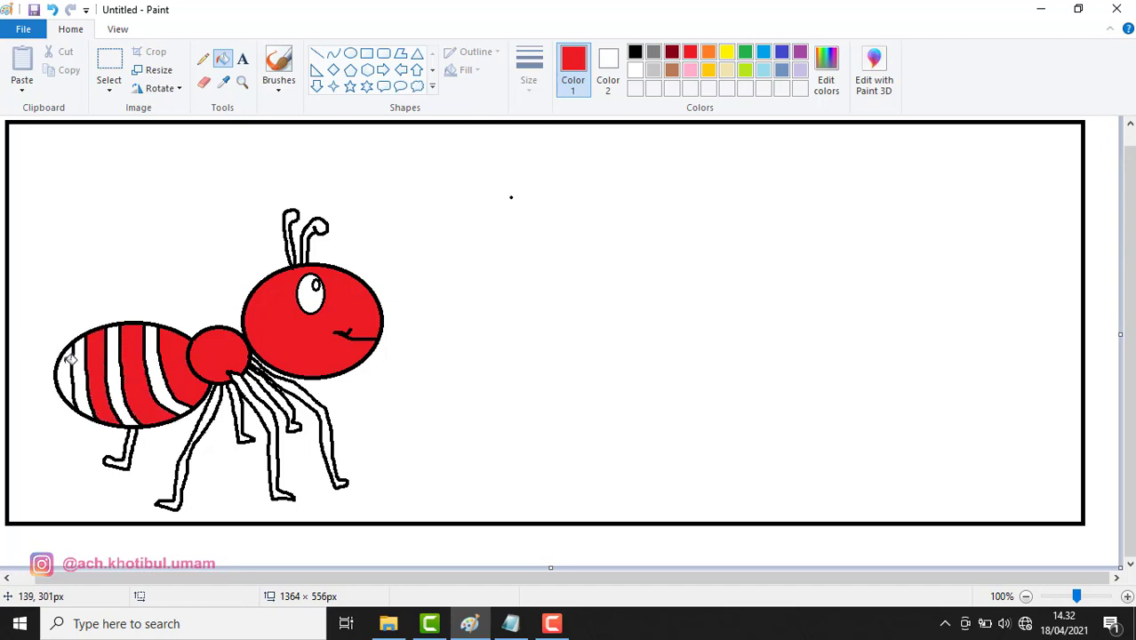
{"action": "left_click", "coordinate": [68, 355]}
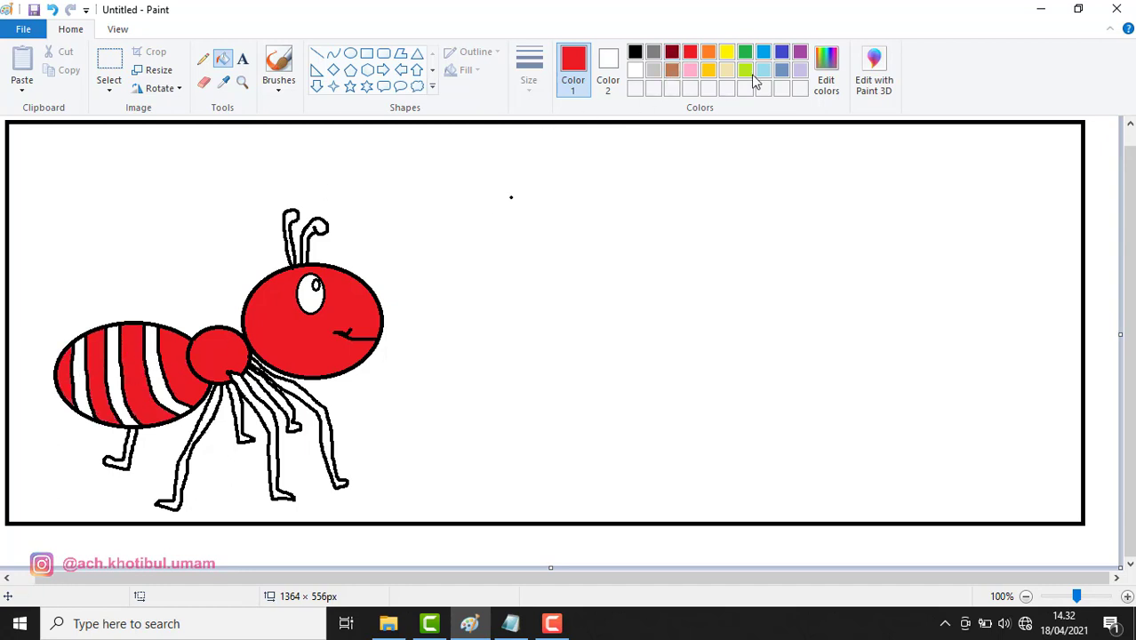
Fill the white abdomen stripes and all six legs dark red
{"action": "left_click", "coordinate": [673, 53]}
{"action": "left_click", "coordinate": [84, 382]}
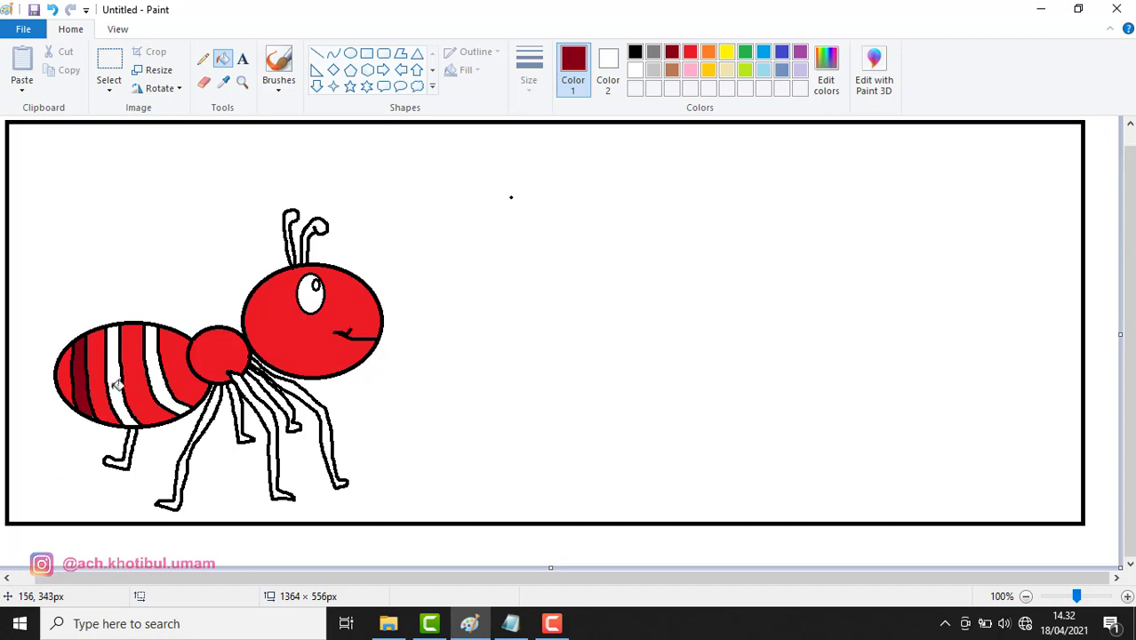
{"action": "left_click", "coordinate": [113, 384]}
{"action": "left_click", "coordinate": [168, 382]}
{"action": "left_click", "coordinate": [205, 420]}
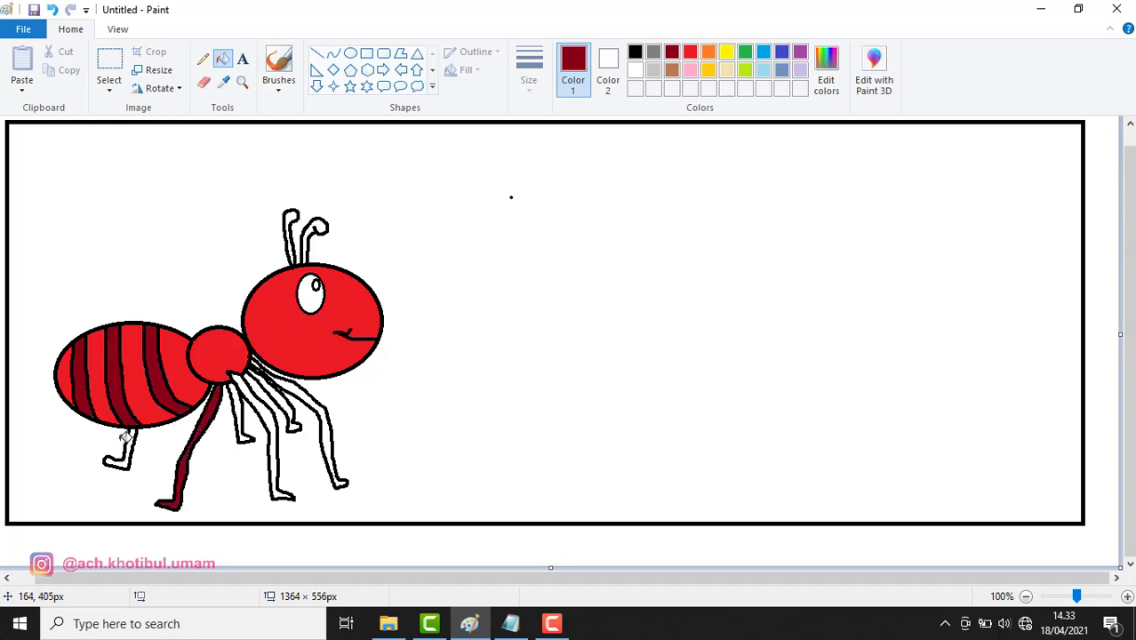
{"action": "left_click", "coordinate": [124, 458]}
{"action": "left_click", "coordinate": [242, 413]}
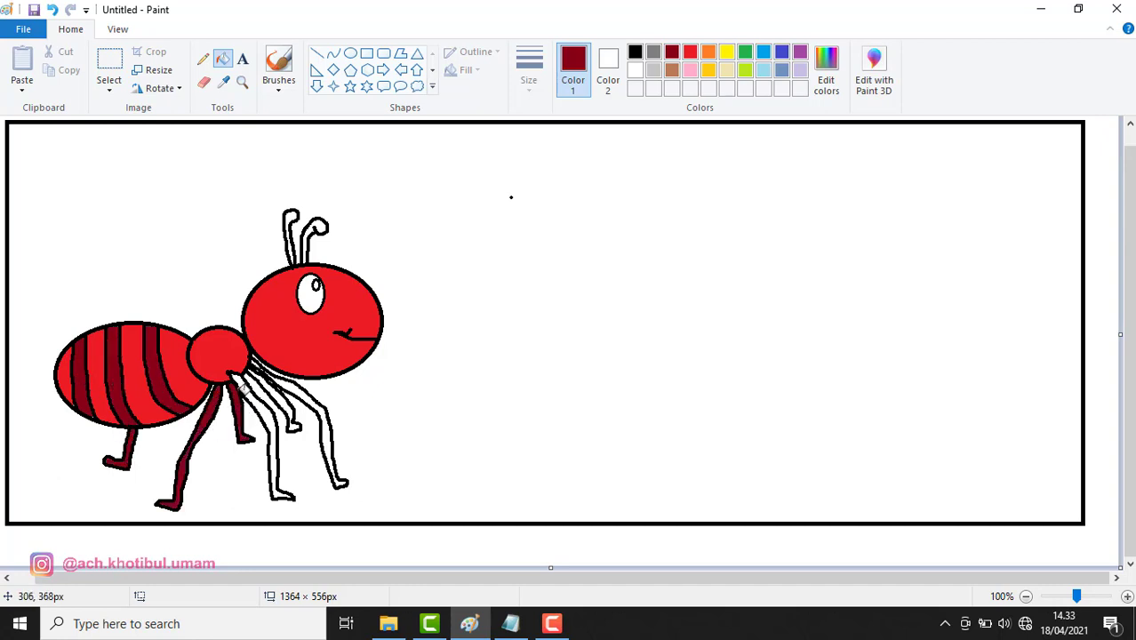
{"action": "left_click", "coordinate": [244, 381]}
{"action": "left_click", "coordinate": [272, 384]}
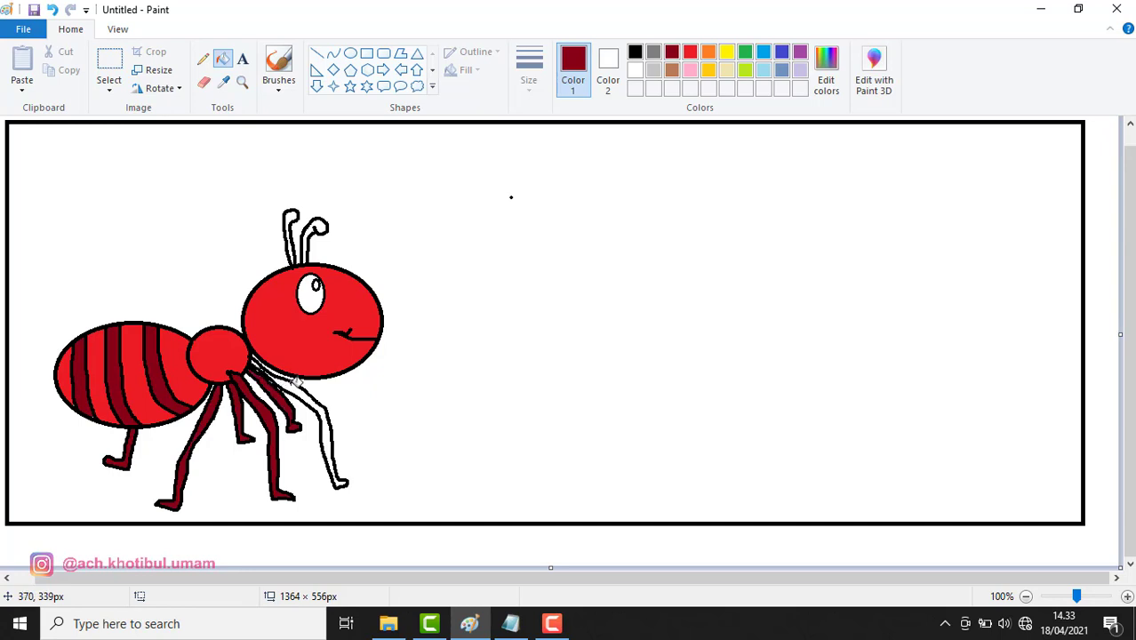
{"action": "left_click", "coordinate": [293, 380]}
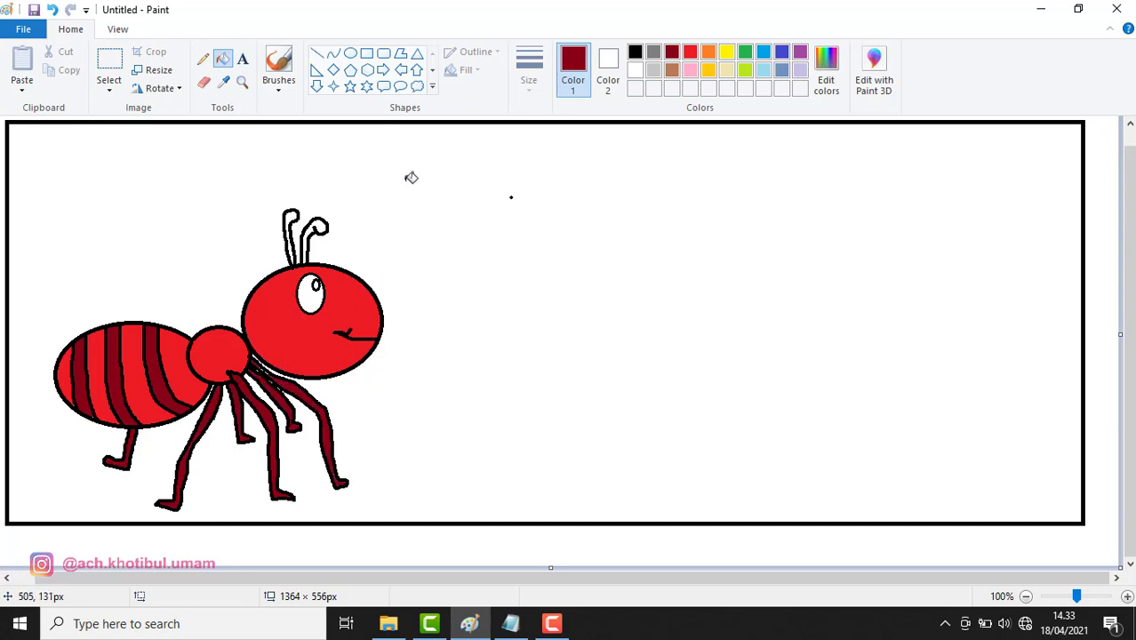
Fill the eye black and both antennae dark red
{"action": "left_click", "coordinate": [635, 52]}
{"action": "left_click", "coordinate": [320, 295]}
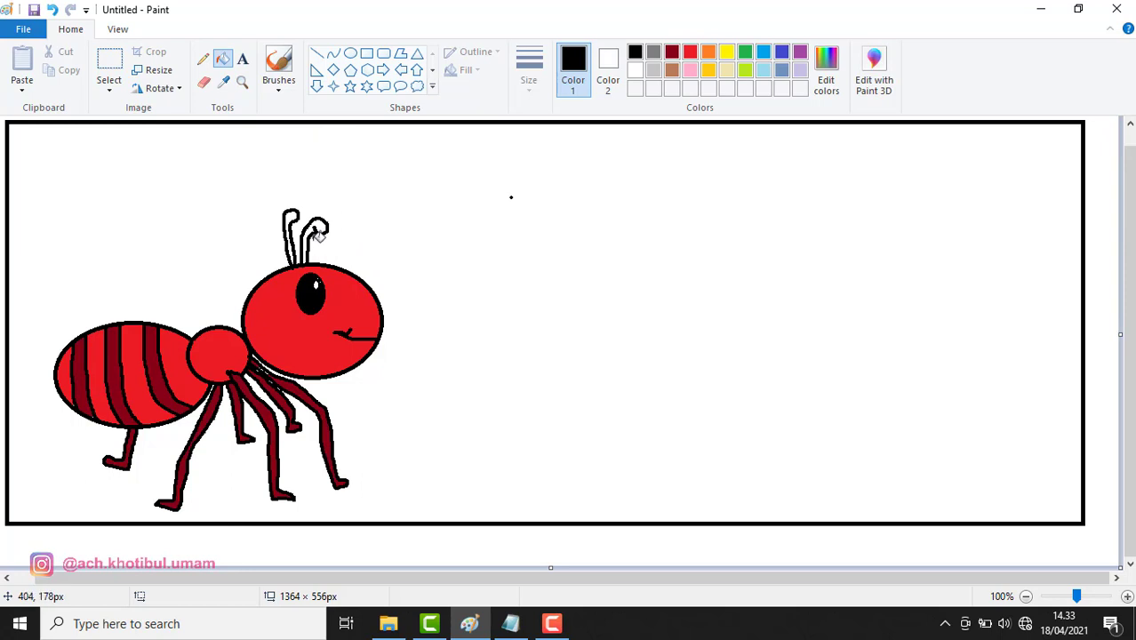
{"action": "left_click", "coordinate": [671, 51]}
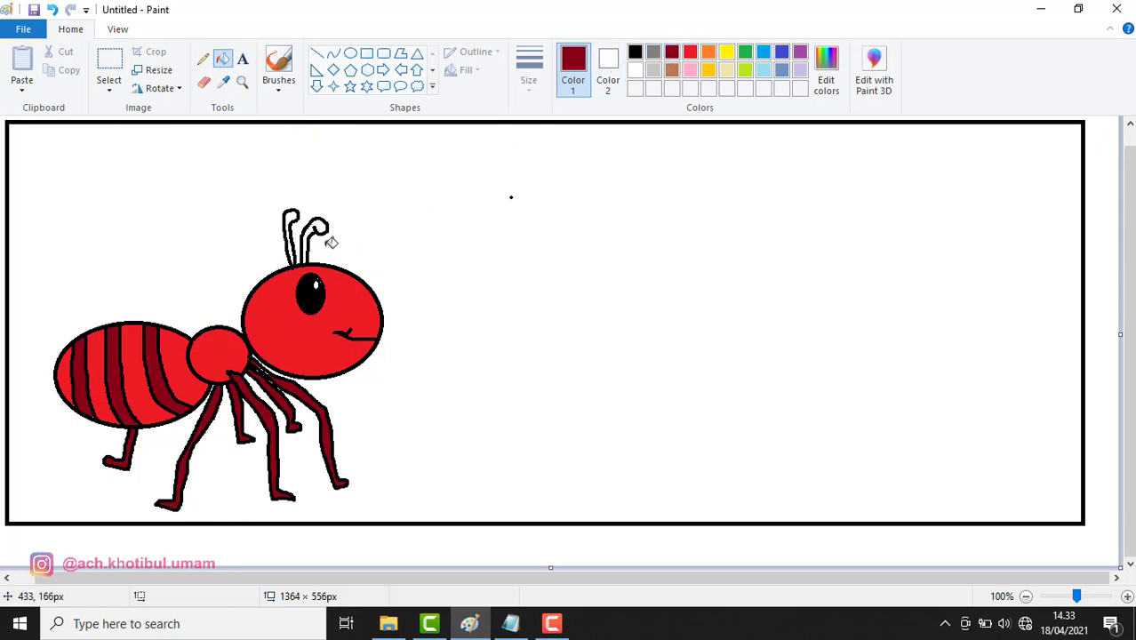
{"action": "left_click", "coordinate": [290, 216]}
{"action": "left_click", "coordinate": [323, 224]}
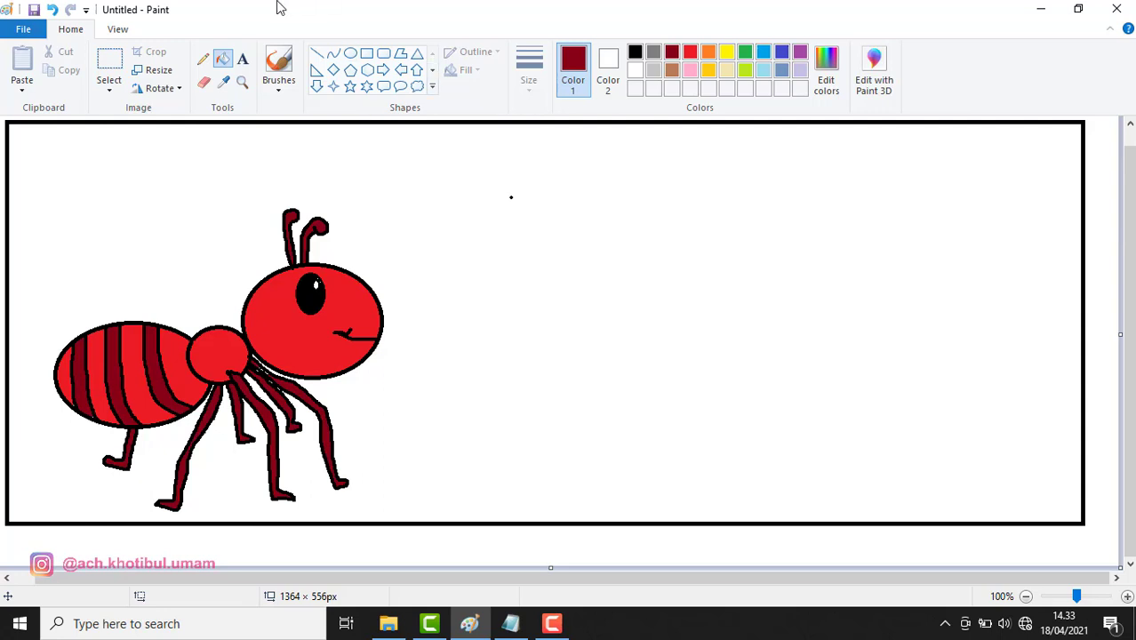
Draw a black pointed tip at the abdomen's end and fill it dark red
{"action": "left_click", "coordinate": [202, 59]}
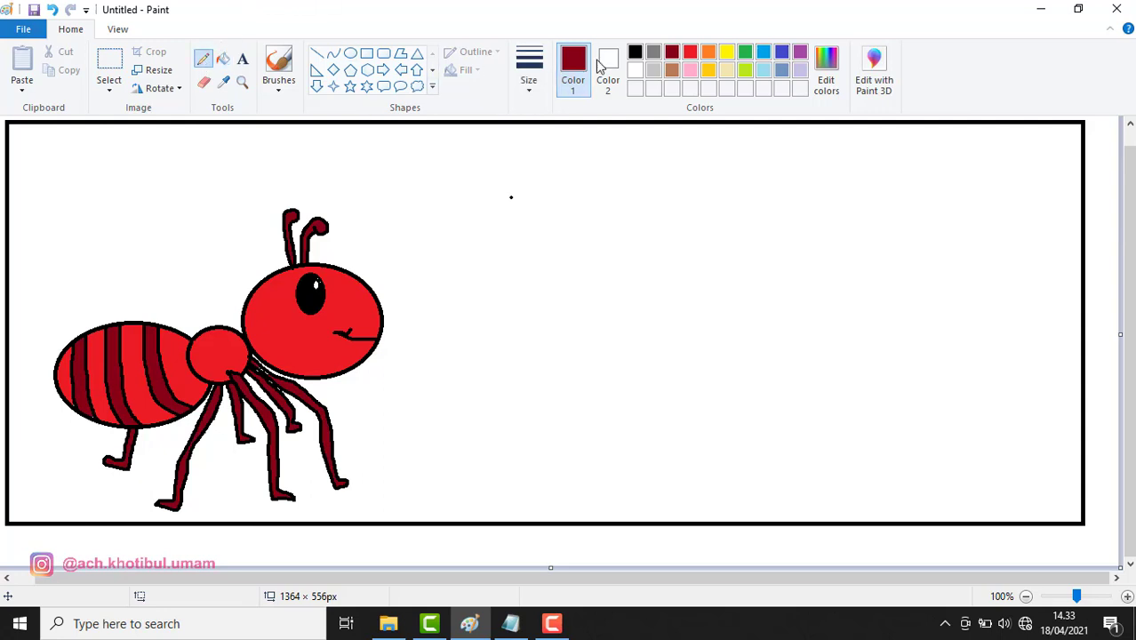
{"action": "left_click", "coordinate": [634, 51]}
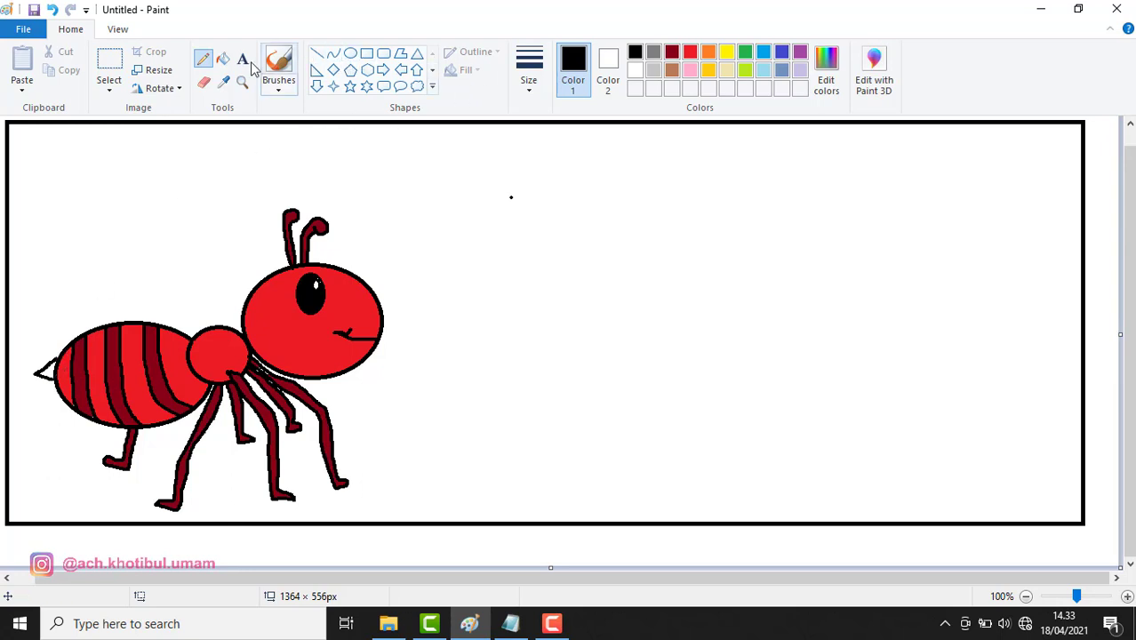
{"action": "left_click", "coordinate": [223, 59]}
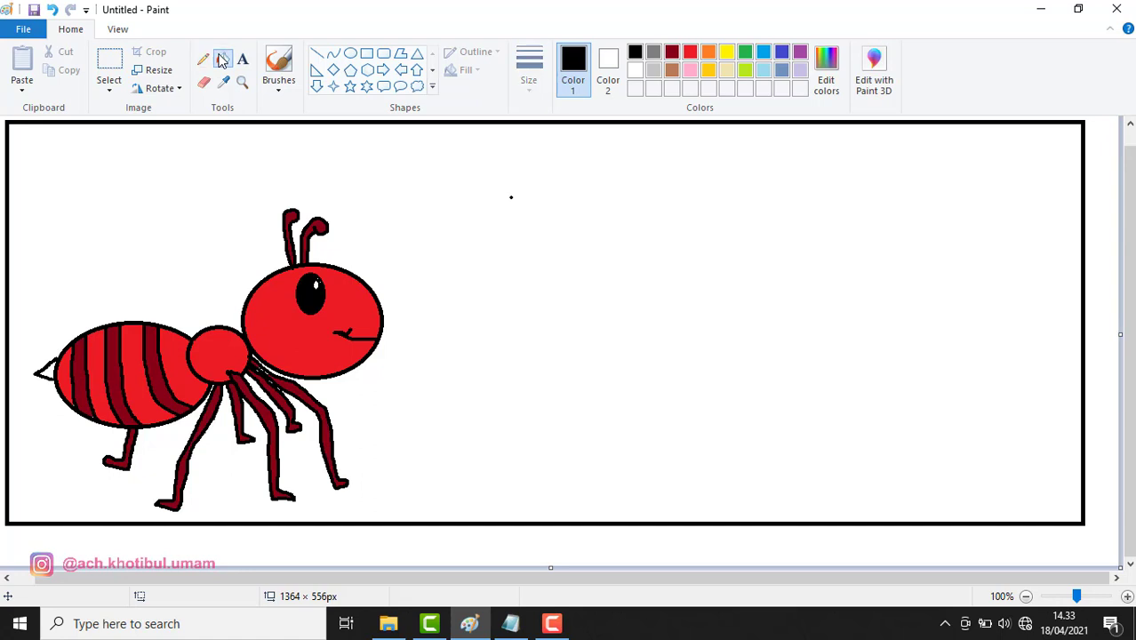
{"action": "left_click", "coordinate": [672, 52]}
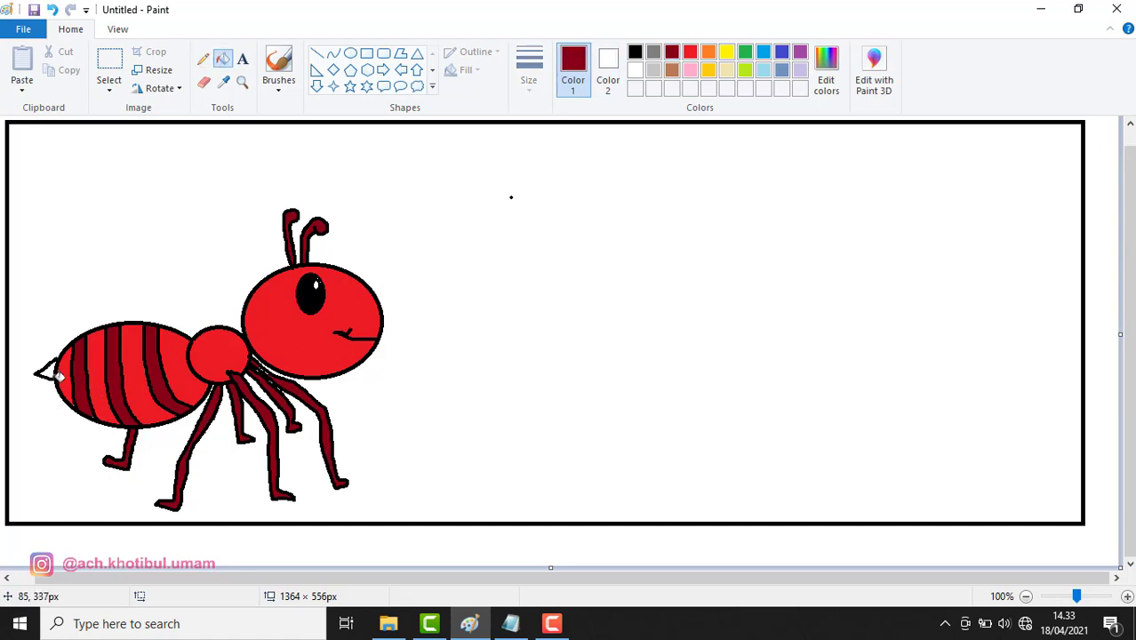
{"action": "left_click", "coordinate": [52, 368]}
Copy the ant, shrink the copy to 391 × 300px and raise it to the top middle
{"action": "left_click", "coordinate": [114, 61]}
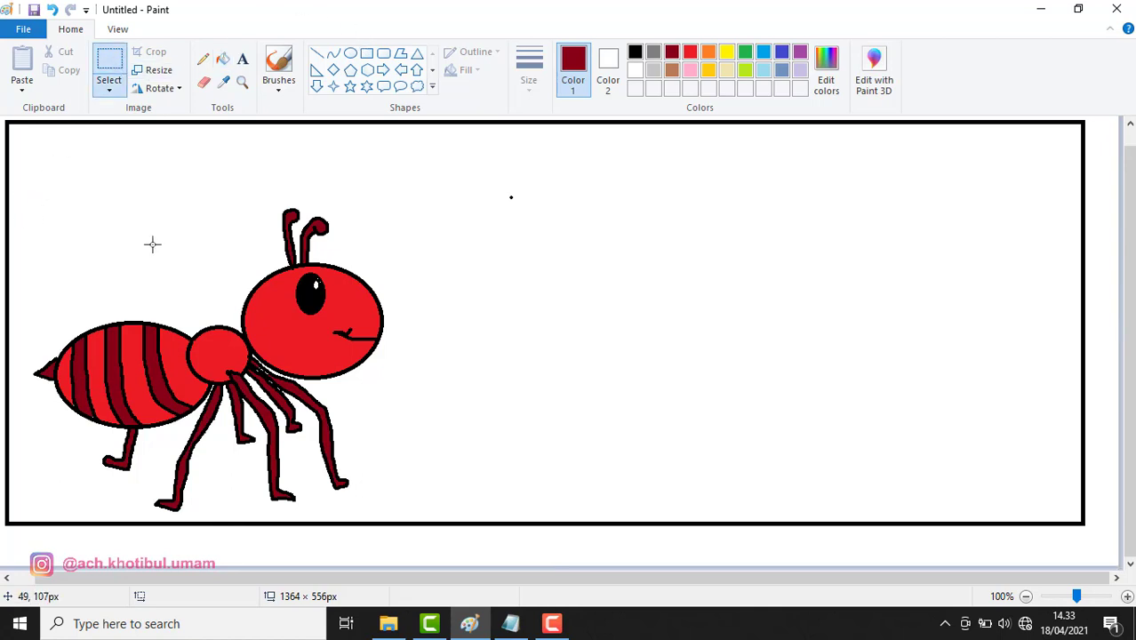
{"action": "left_click_drag", "start_coordinate": [24, 192], "coordinate": [419, 514]}
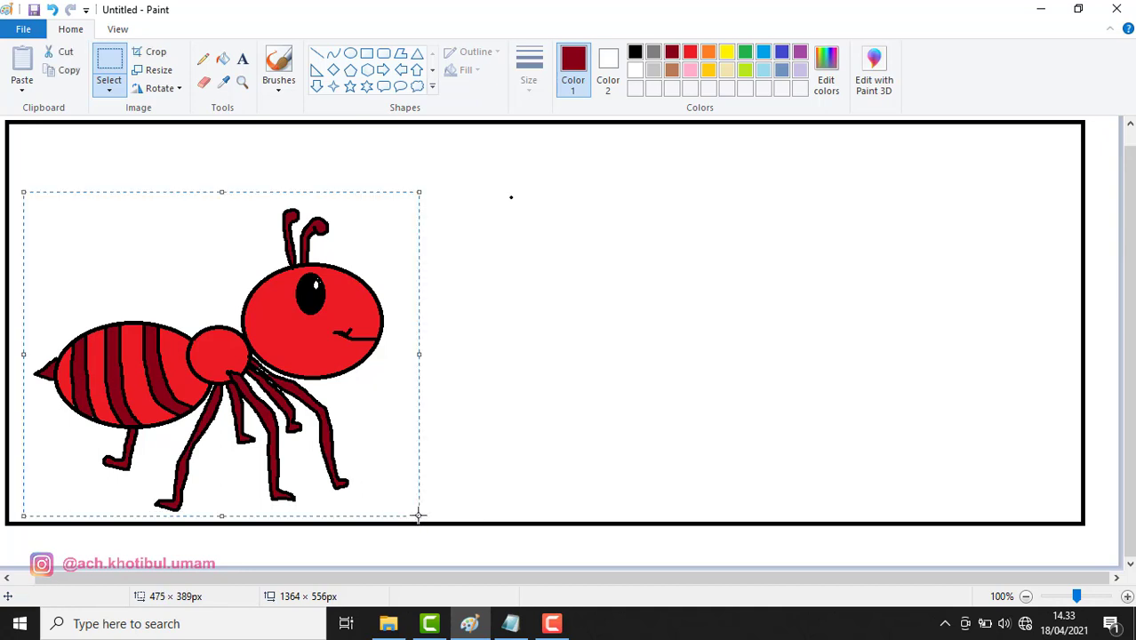
{"action": "key", "text": "ctrl+c"}
{"action": "key", "text": "ctrl+v"}
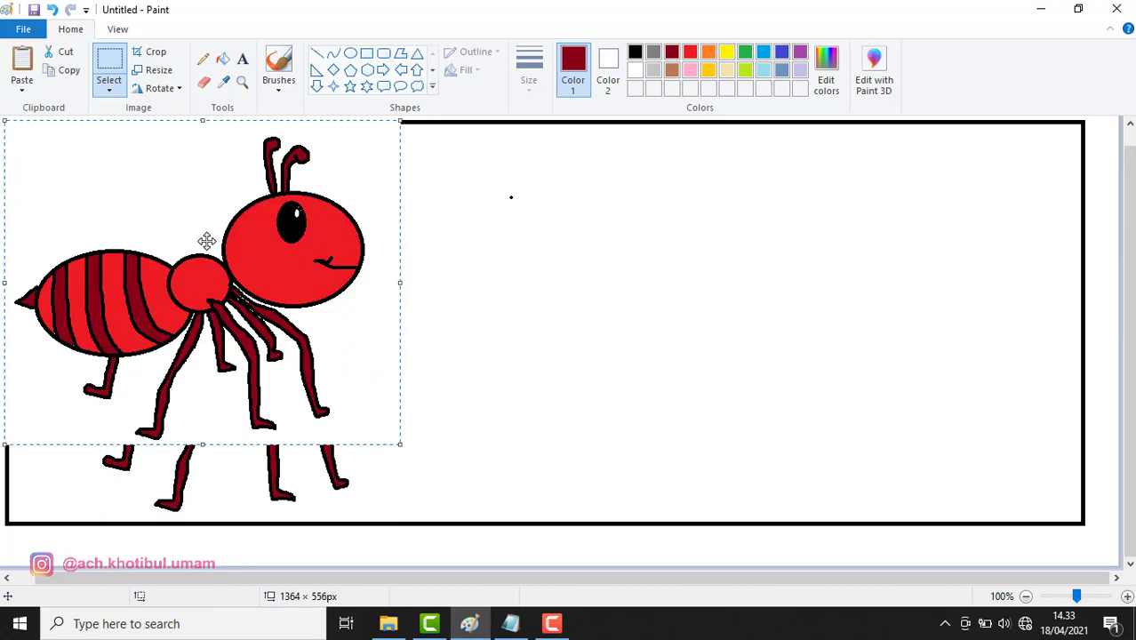
{"action": "left_click_drag", "start_coordinate": [208, 241], "coordinate": [610, 304]}
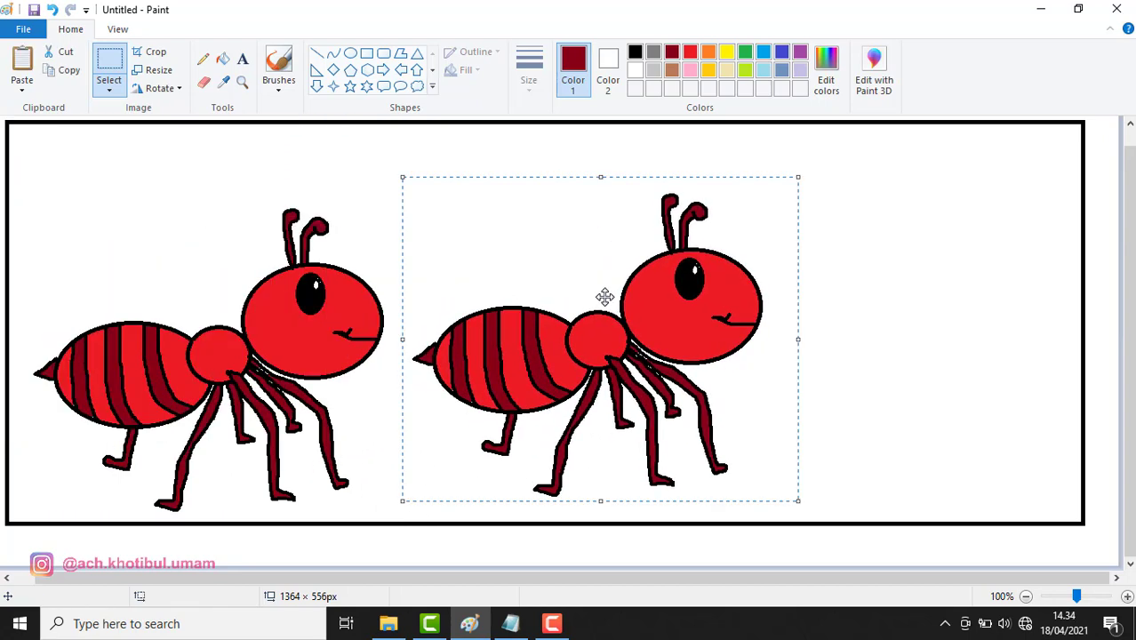
{"action": "left_click_drag", "start_coordinate": [798, 183], "coordinate": [749, 252]}
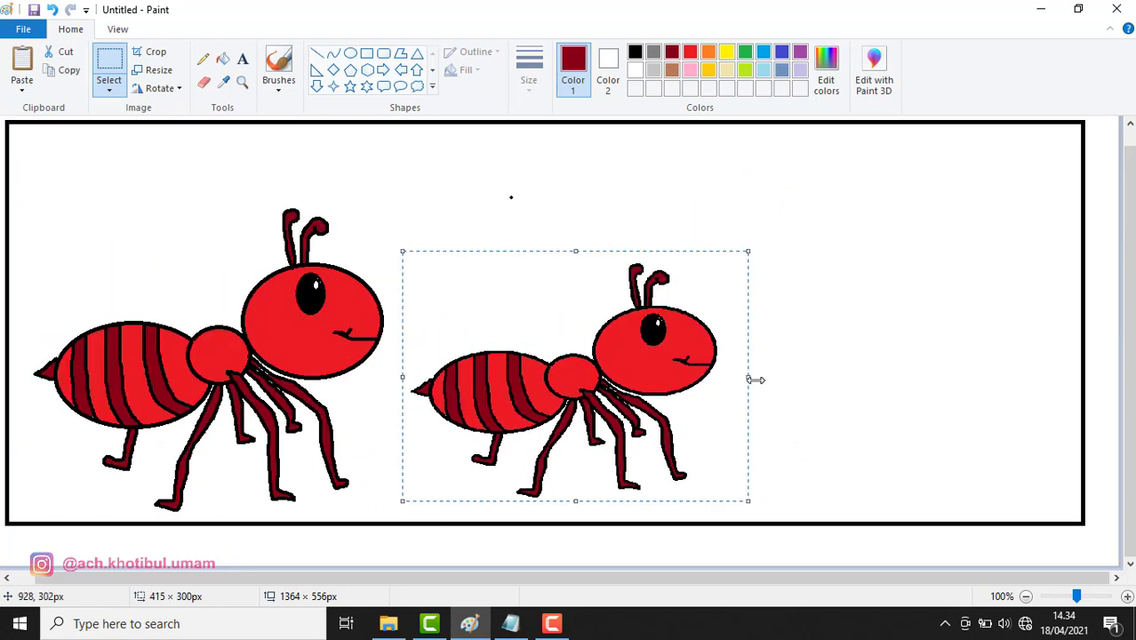
{"action": "left_click_drag", "start_coordinate": [749, 378], "coordinate": [728, 377]}
{"action": "left_click_drag", "start_coordinate": [630, 378], "coordinate": [605, 248]}
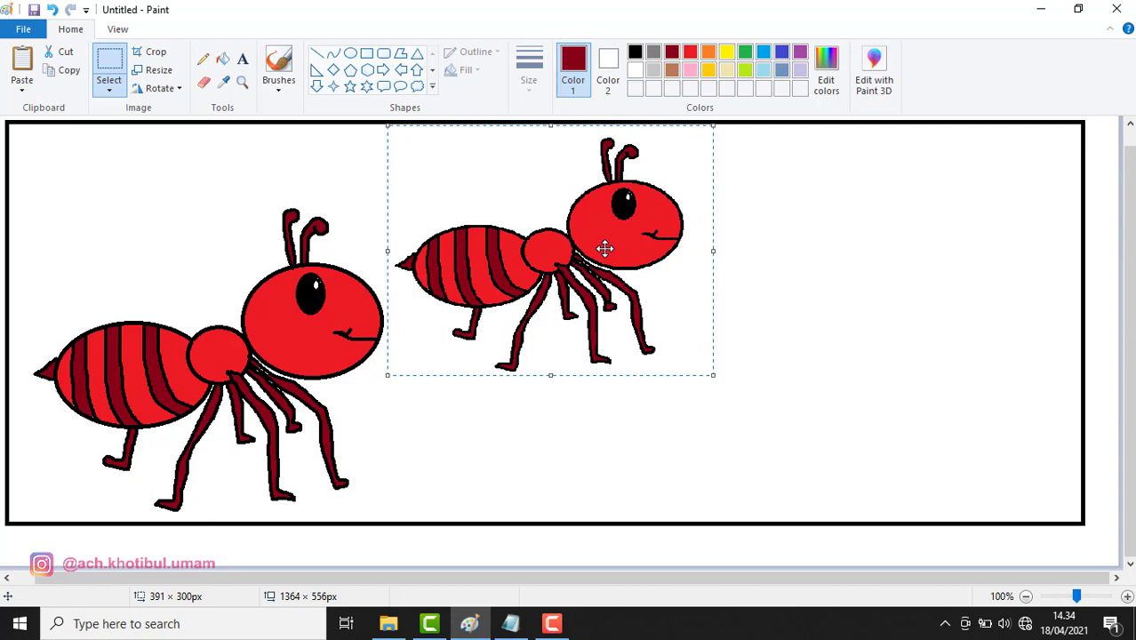
Paste a third smaller ant and place it at the lower right
{"action": "key", "text": "ctrl+v"}
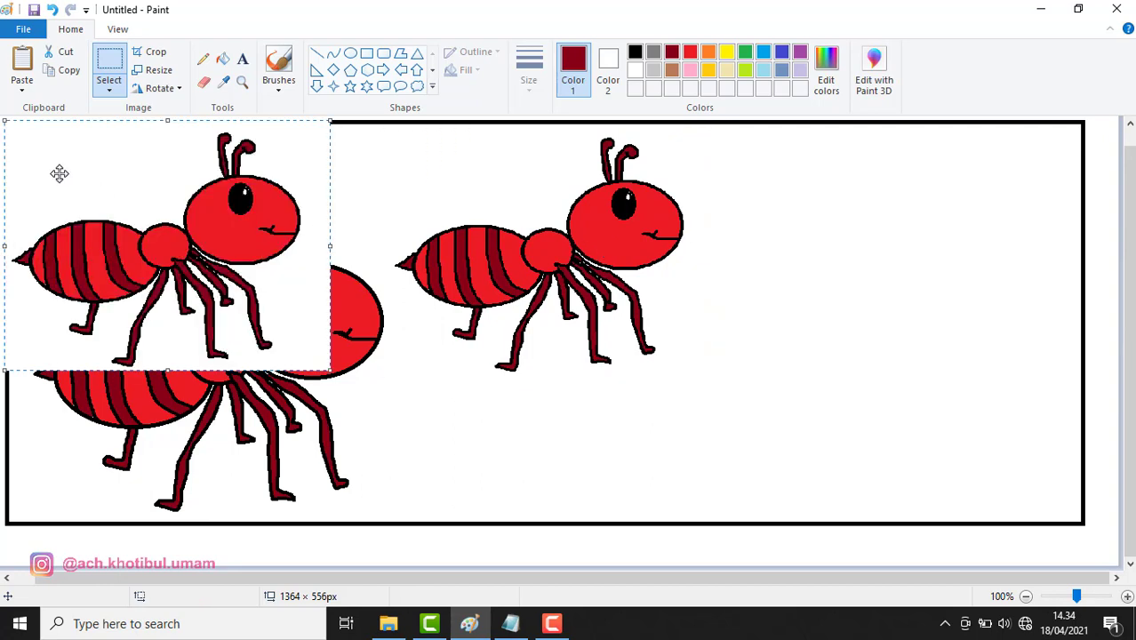
{"action": "left_click_drag", "start_coordinate": [58, 174], "coordinate": [804, 321]}
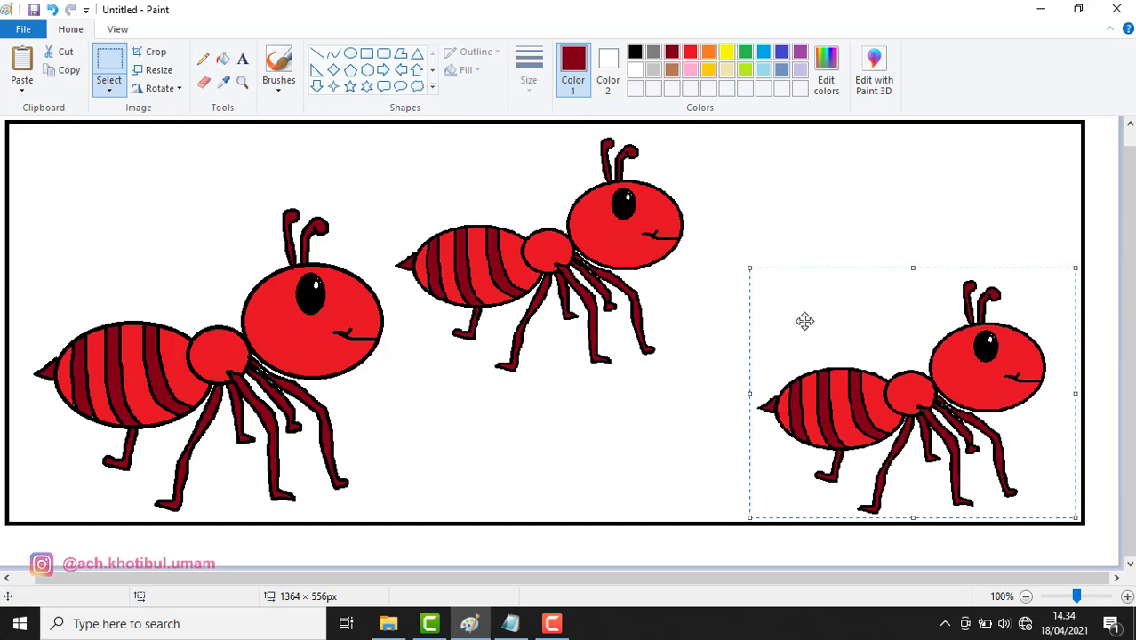
{"action": "left_click", "coordinate": [781, 179]}
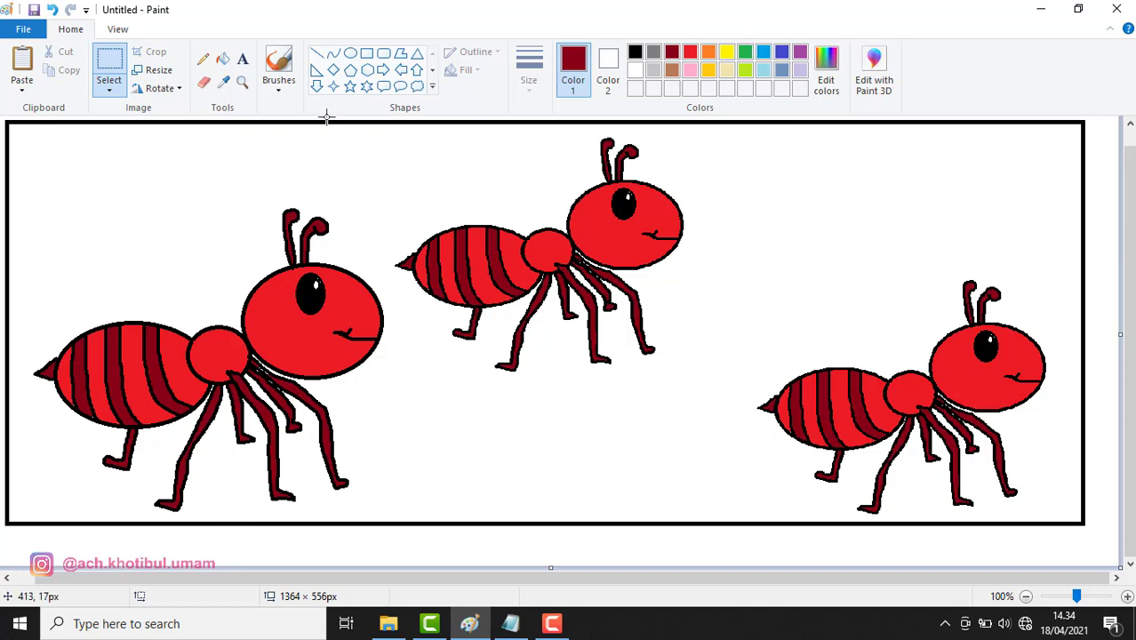
Draw a thin black wavy ground line with the Pencil from the left frame edge to the right
{"action": "left_click", "coordinate": [210, 66]}
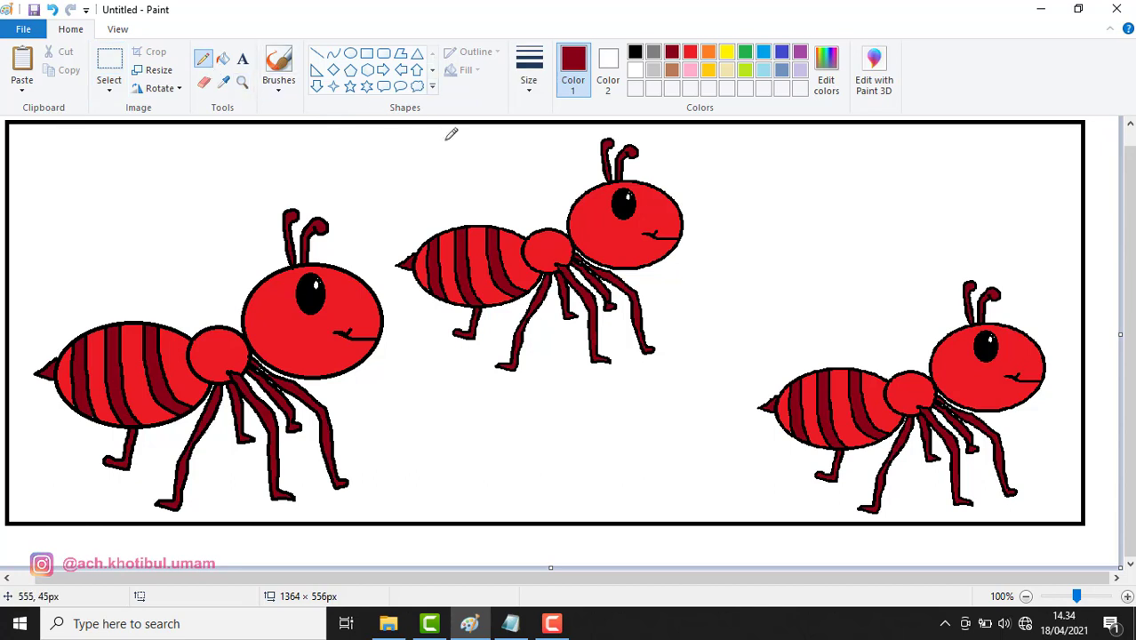
{"action": "left_click", "coordinate": [635, 53]}
{"action": "left_click_drag", "start_coordinate": [10, 336], "coordinate": [89, 330]}
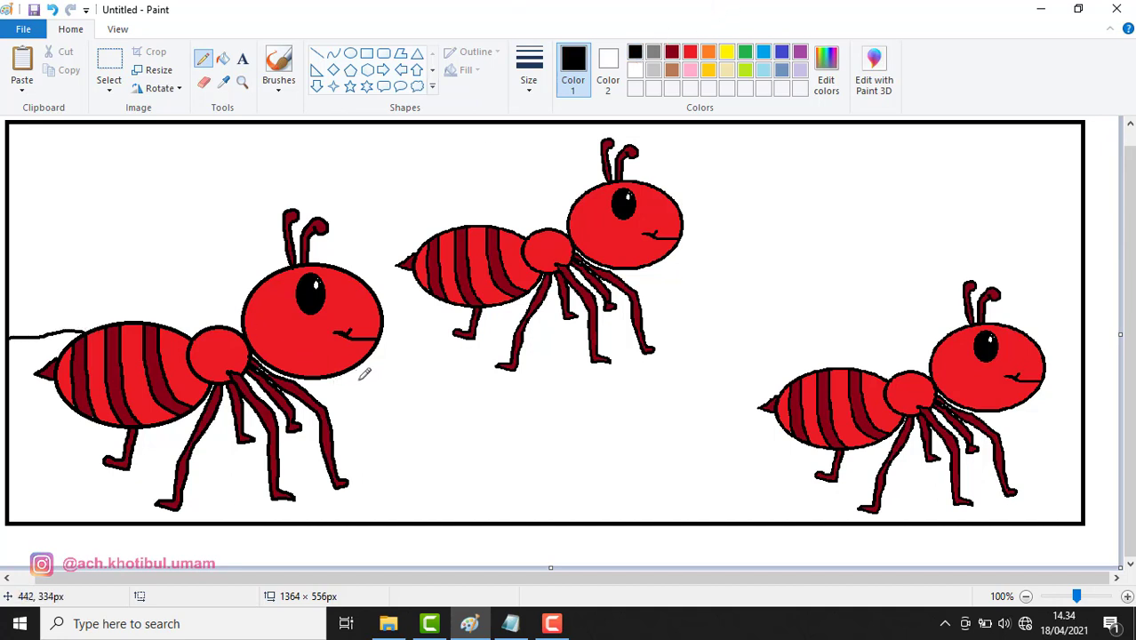
{"action": "left_click_drag", "start_coordinate": [365, 359], "coordinate": [503, 354]}
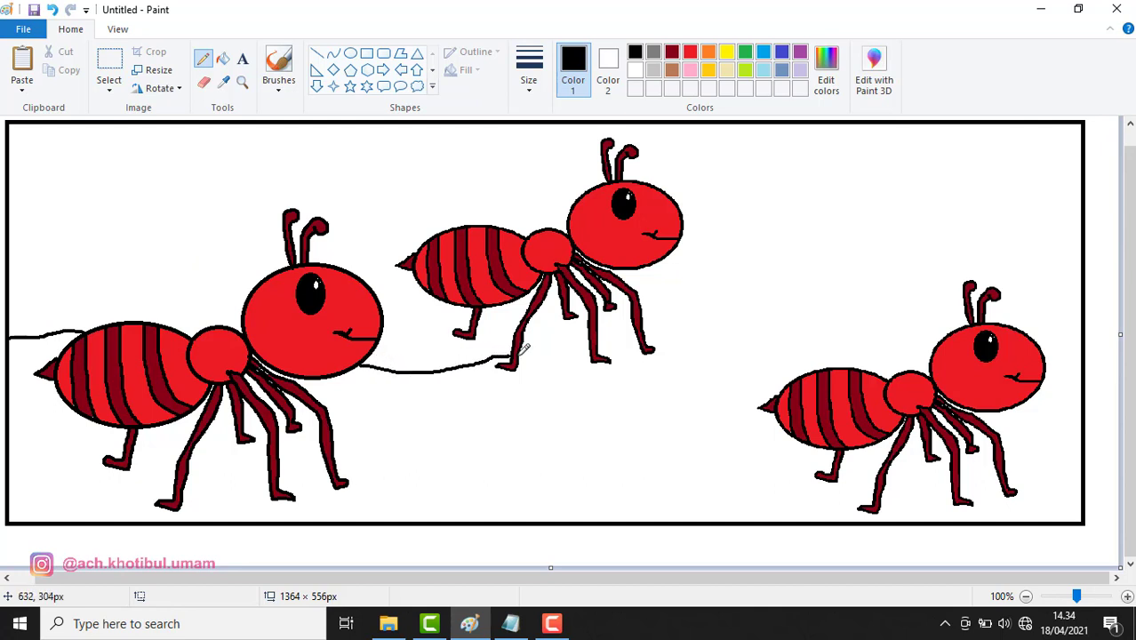
{"action": "left_click_drag", "start_coordinate": [521, 354], "coordinate": [627, 346]}
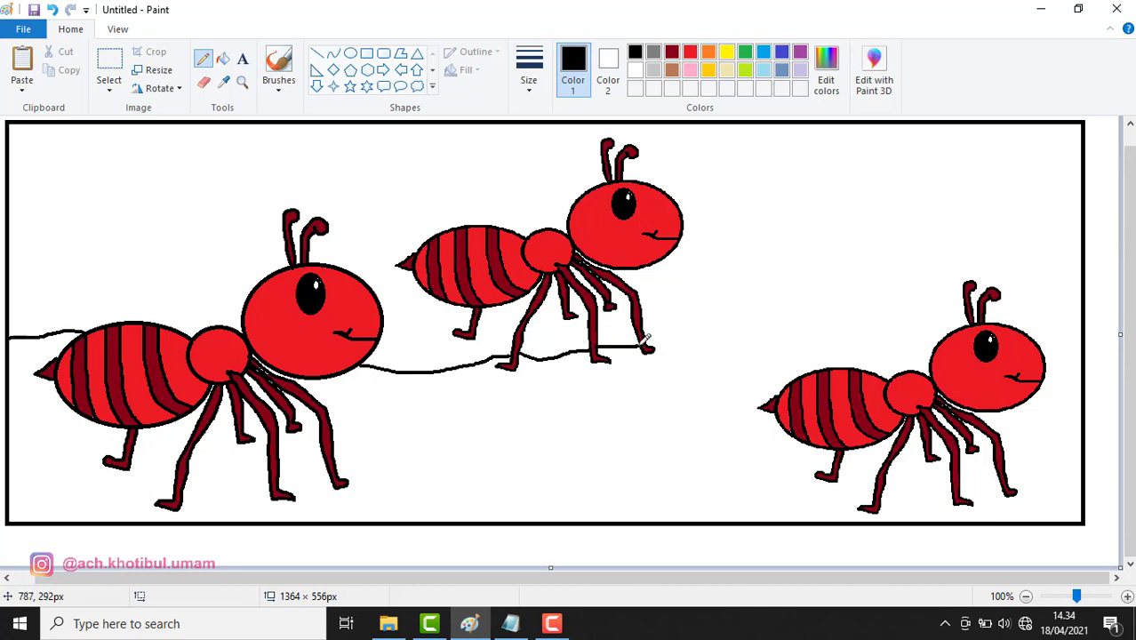
{"action": "mouse_move", "coordinate": [650, 339]}
{"action": "left_mouse_down"}
{"action": "mouse_move", "coordinate": [865, 303]}
{"action": "mouse_move", "coordinate": [952, 327]}
{"action": "left_mouse_up"}
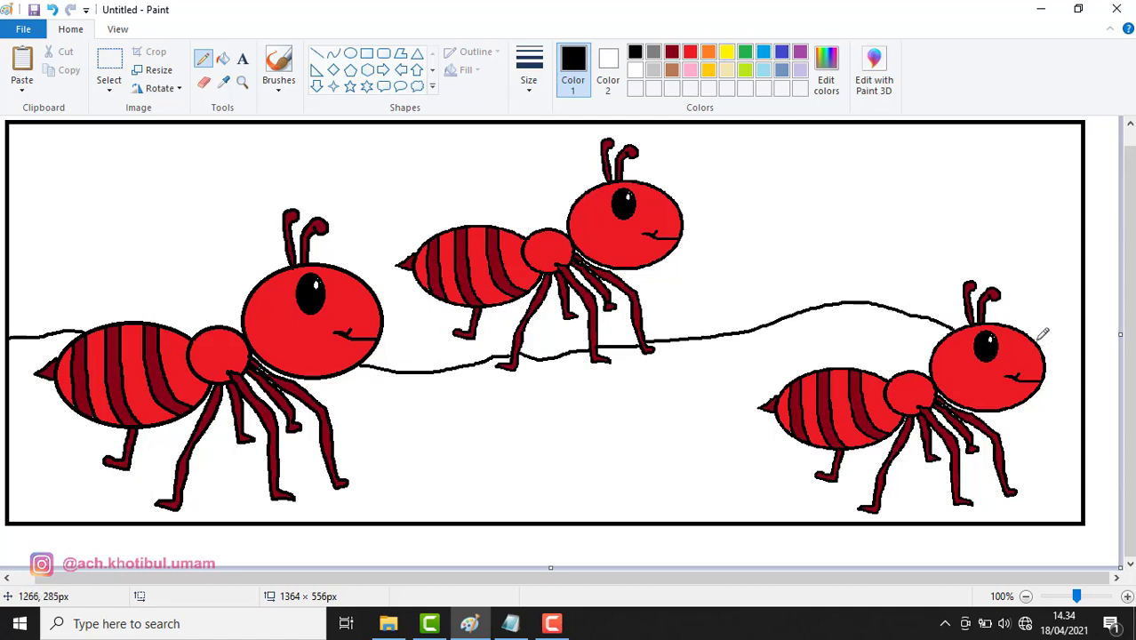
{"action": "left_click_drag", "start_coordinate": [1035, 339], "coordinate": [1077, 331]}
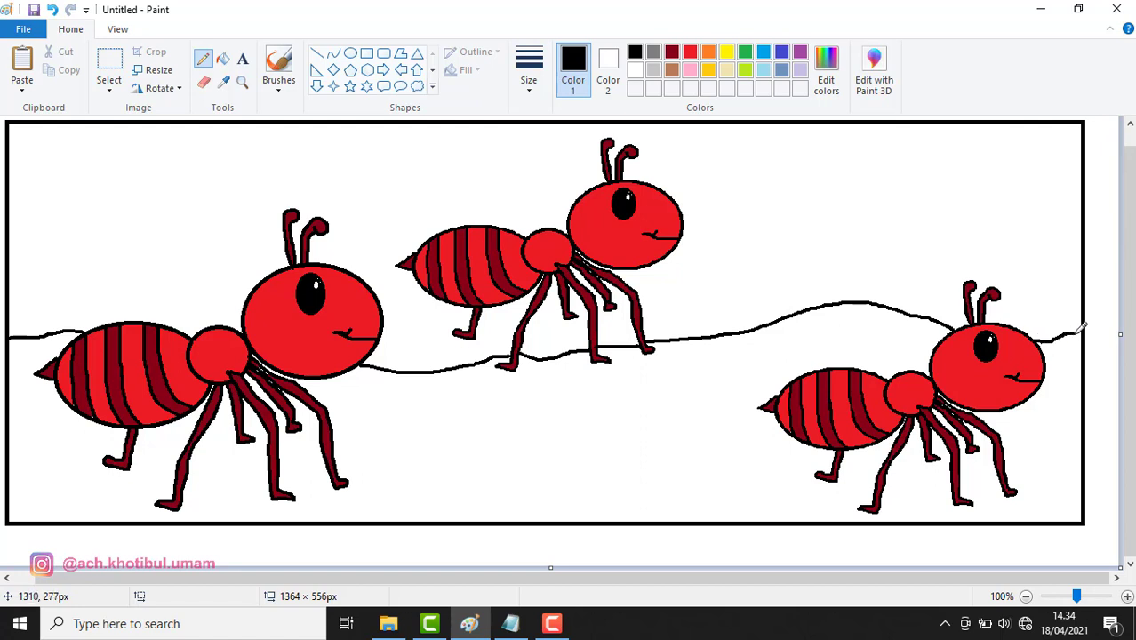